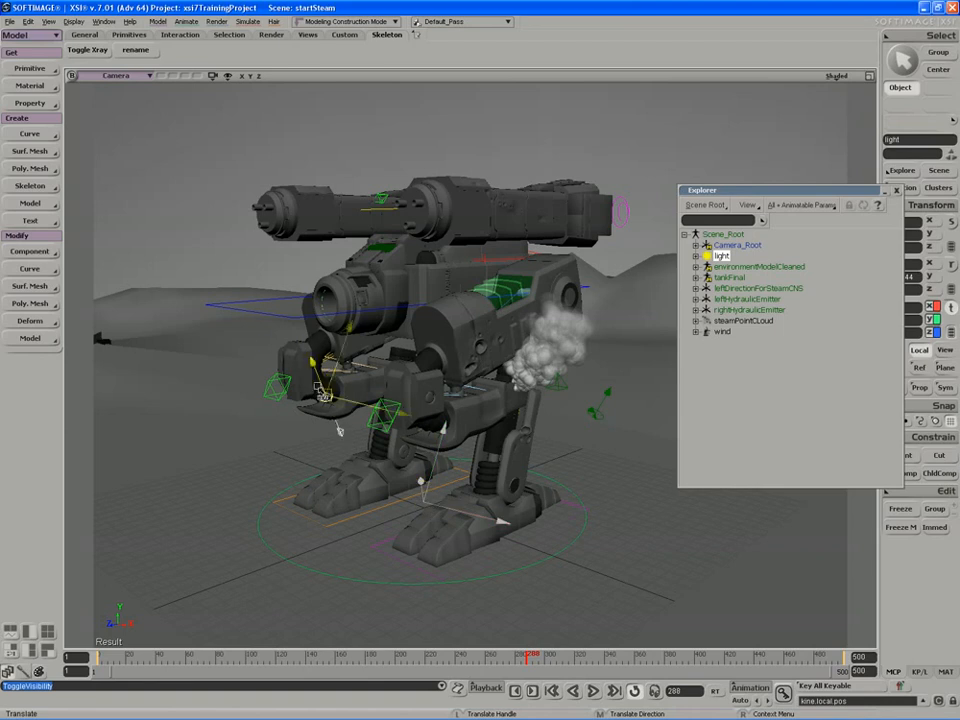
Rotate the scene light slightly to adjust the direction in which it shines on the mech.
key(r)
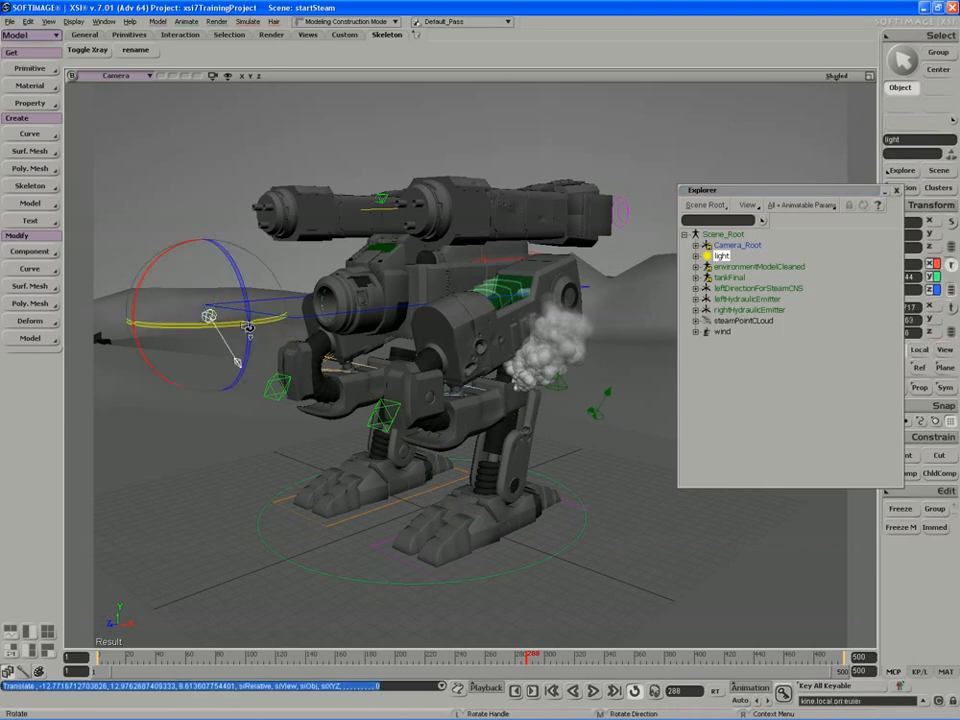
key(s)
drag(399, 356, 404, 376)
right_drag(404, 376, 181, 347)
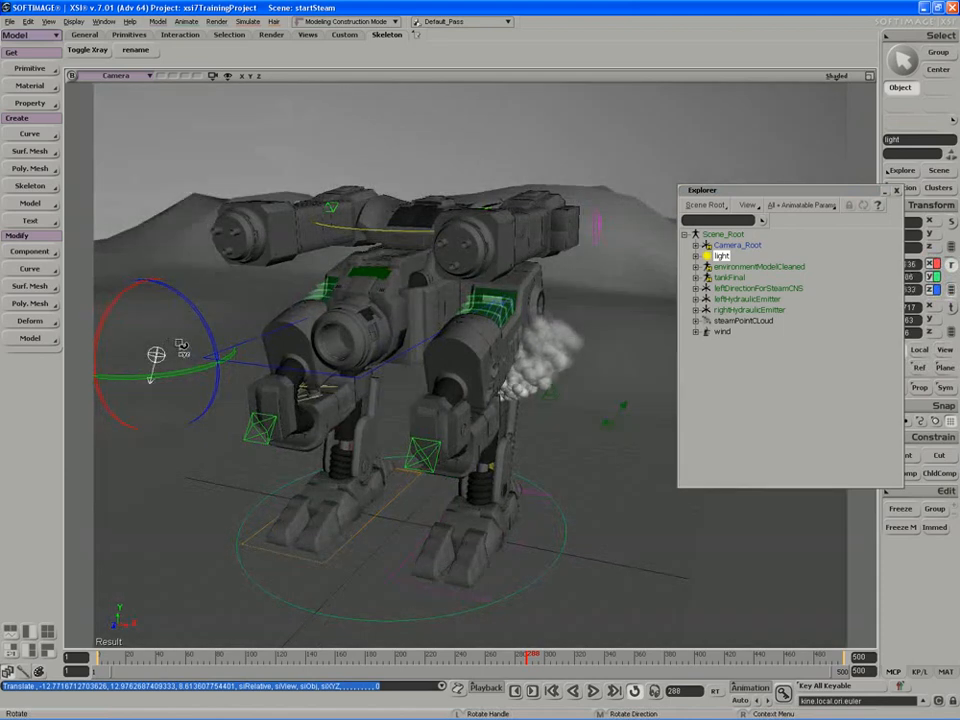
drag(181, 347, 177, 345)
right_drag(177, 345, 401, 352)
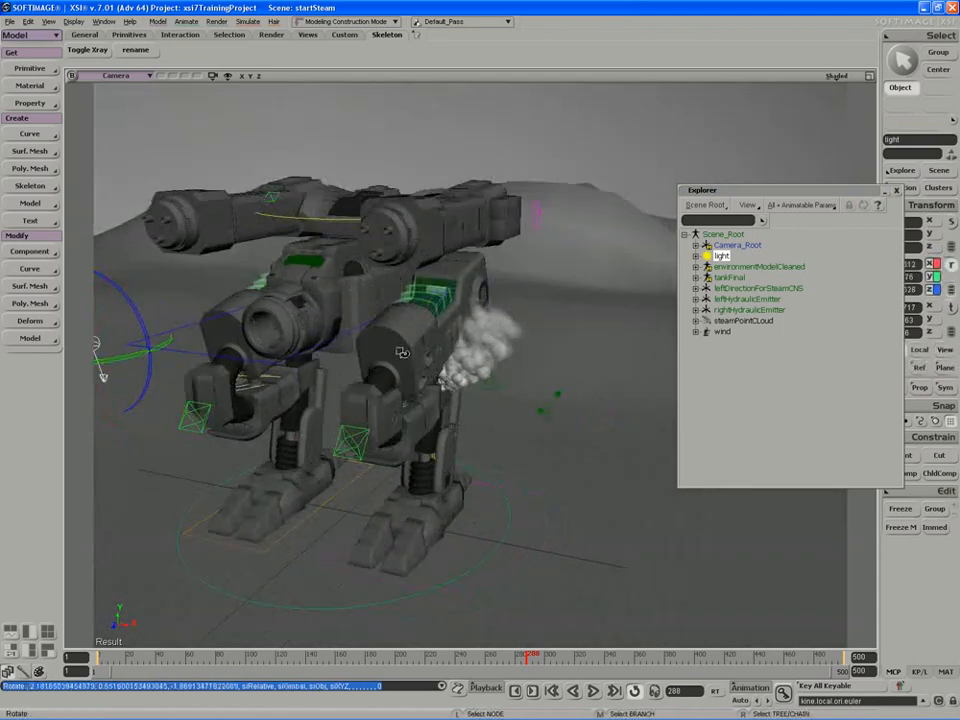
Enable shadows on the light and set the shadow umbra to 0.163.
key(Return)
click(273, 391)
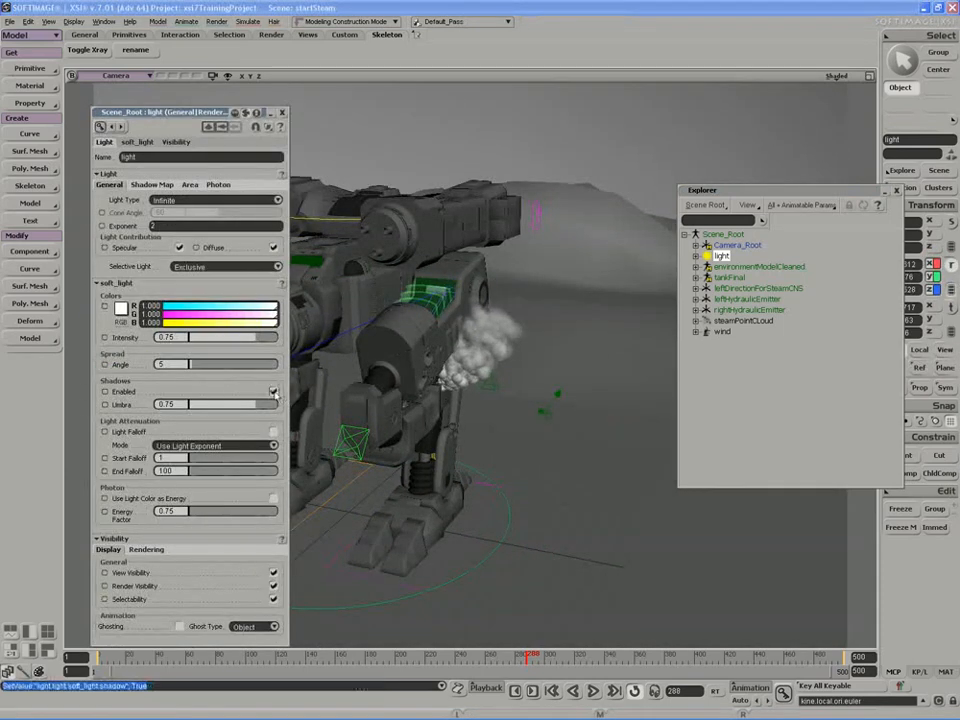
drag(236, 405, 203, 405)
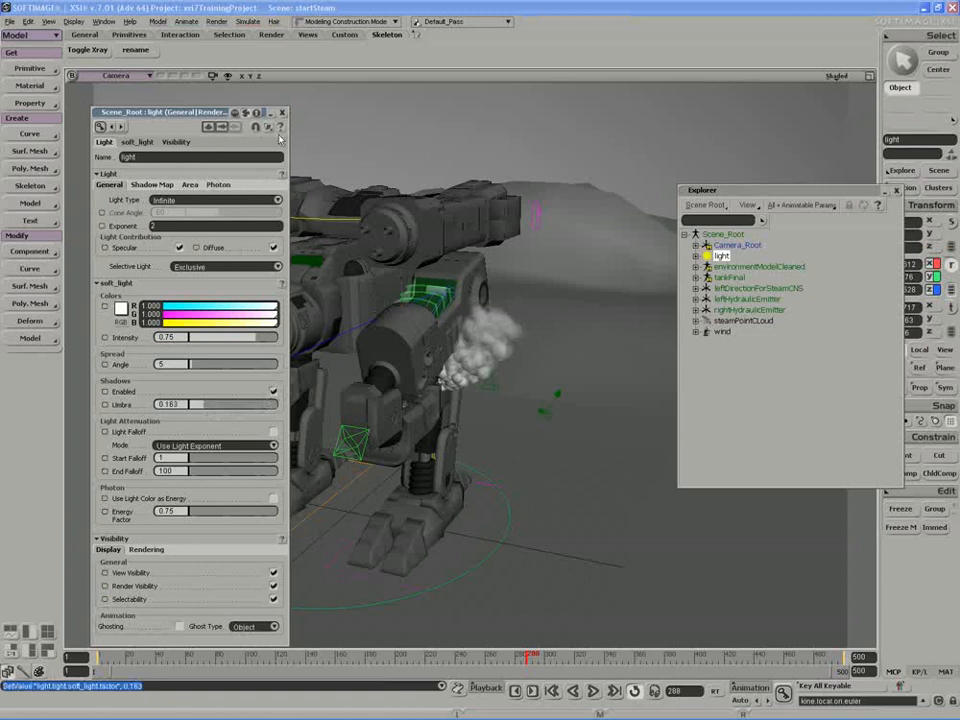
click(282, 112)
Render a preview region covering the mech's rear body, near leg, steam and surrounding ground.
key(s)
right_drag(335, 345, 409, 377)
key(q)
drag(528, 257, 309, 560)
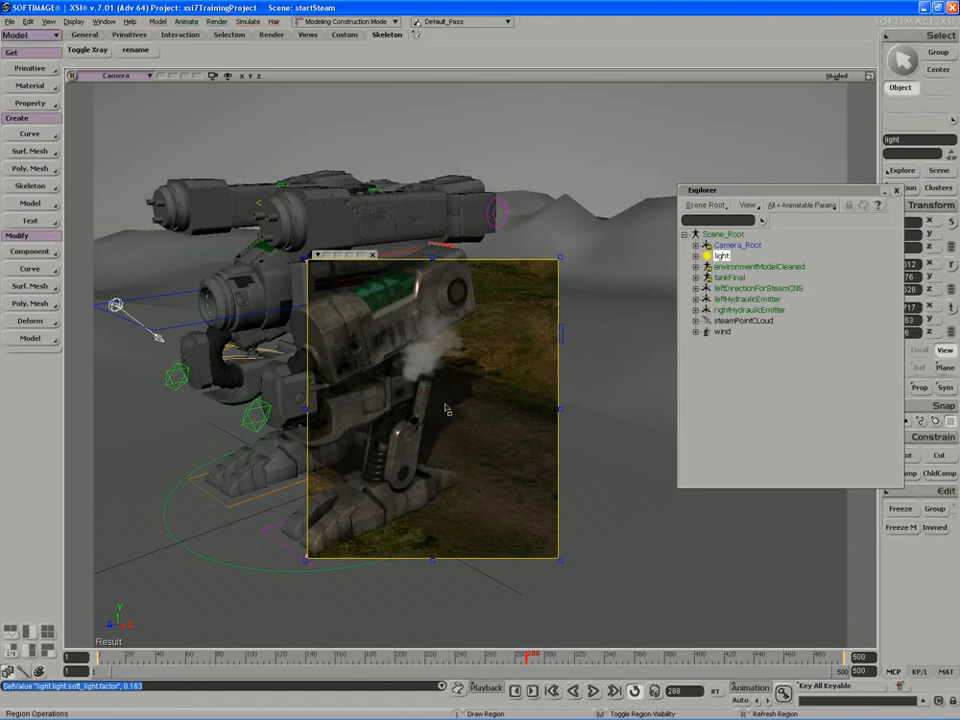
Hide the render region and set the light's shadow umbra to 0.531.
middle_click(427, 455)
drag(427, 455, 337, 434)
key(Return)
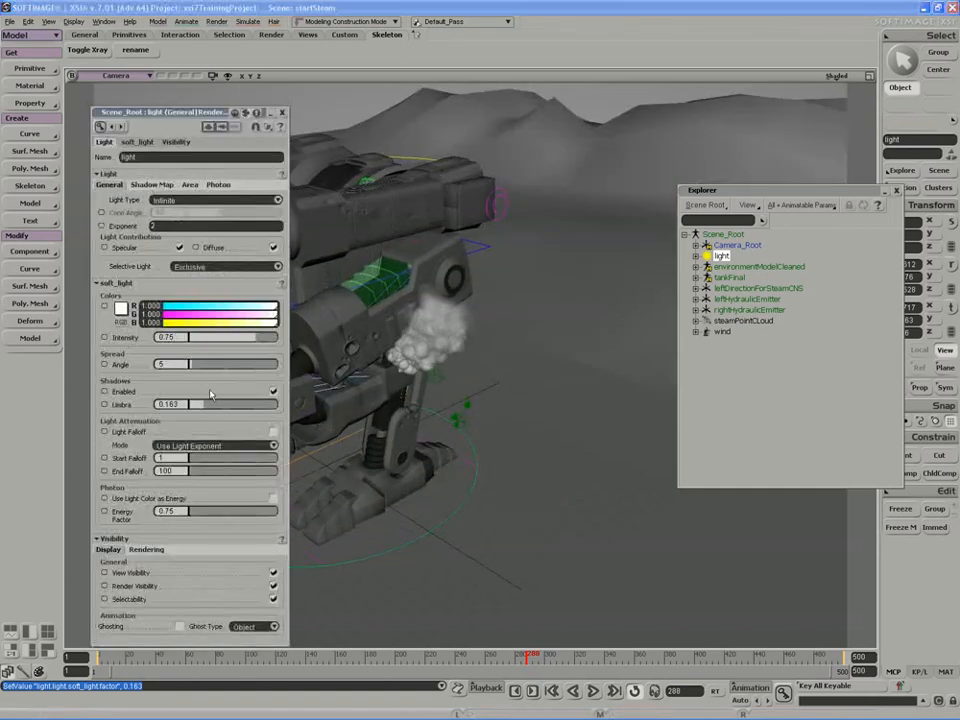
click(282, 112)
Render a close-up preview region around the steam, the lower leg and the ground shadow.
mouse_move(470, 300)
middle_down()
mouse_move(497, 332)
mouse_move(332, 441)
middle_up()
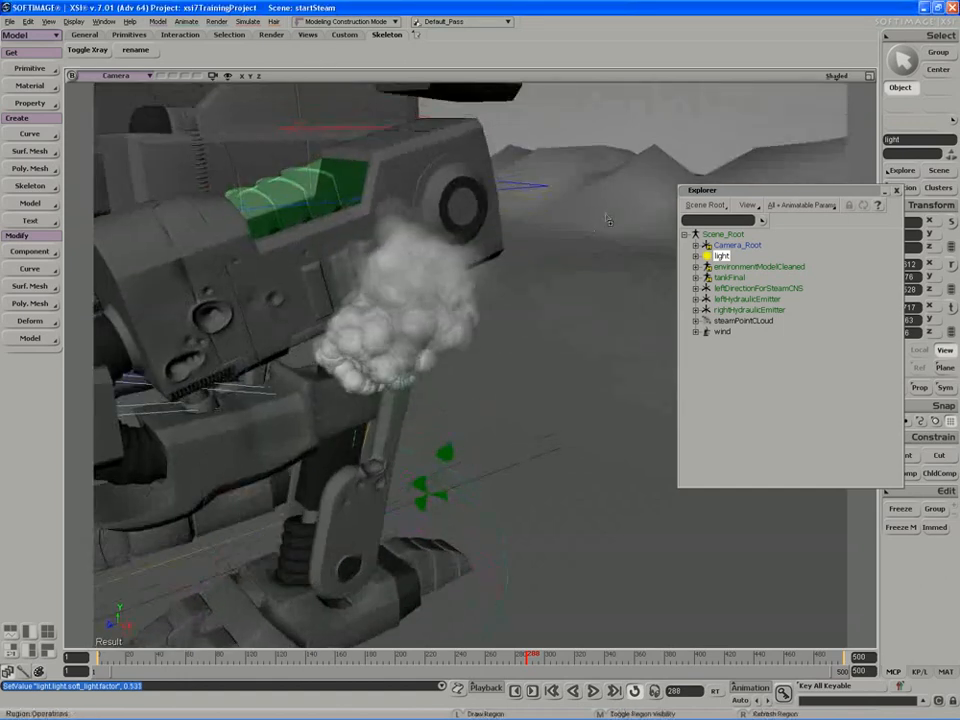
key(q)
drag(601, 214, 313, 630)
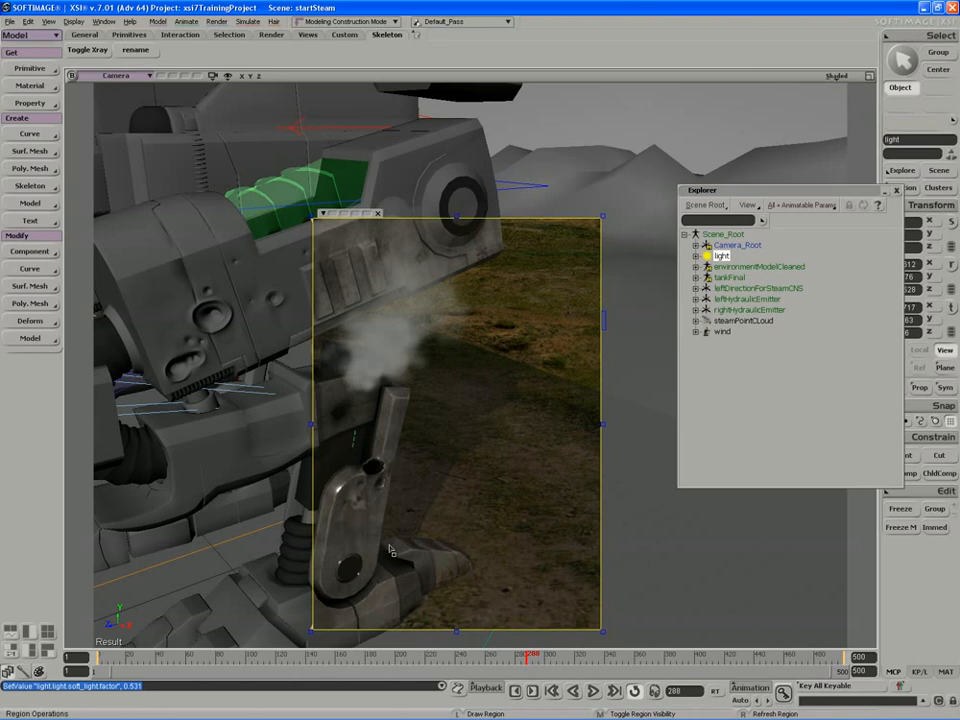
Hide the render region, select the steam point cloud and show its whole ICE tree in an enlarged editor.
key(s)
right_drag(390, 549, 358, 564)
middle_drag(358, 564, 300, 450)
key(space)
click(568, 378)
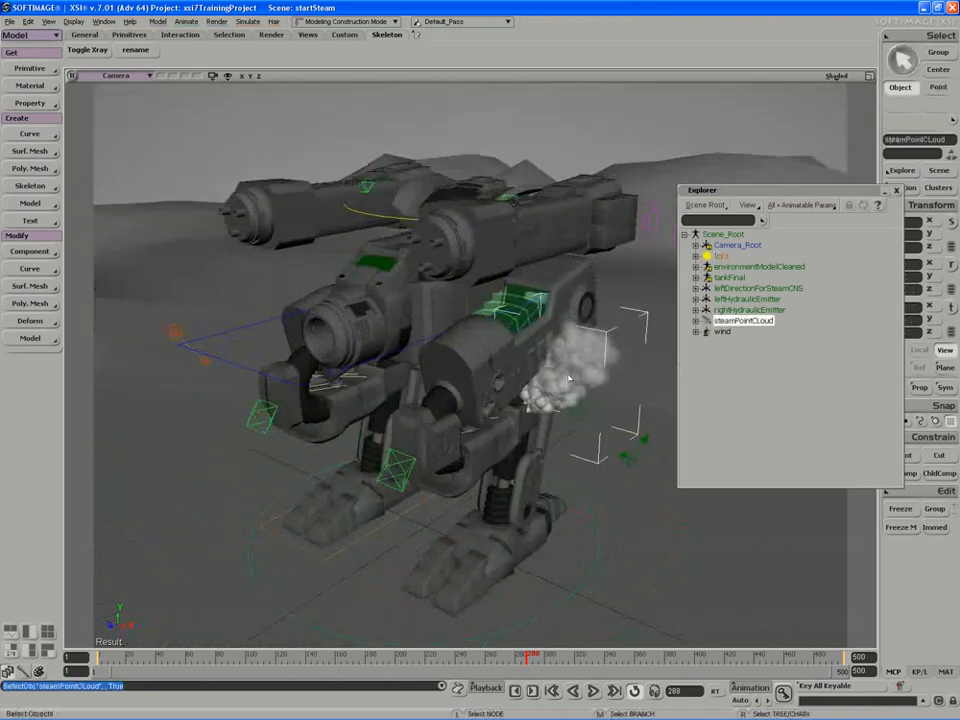
key(alt+9)
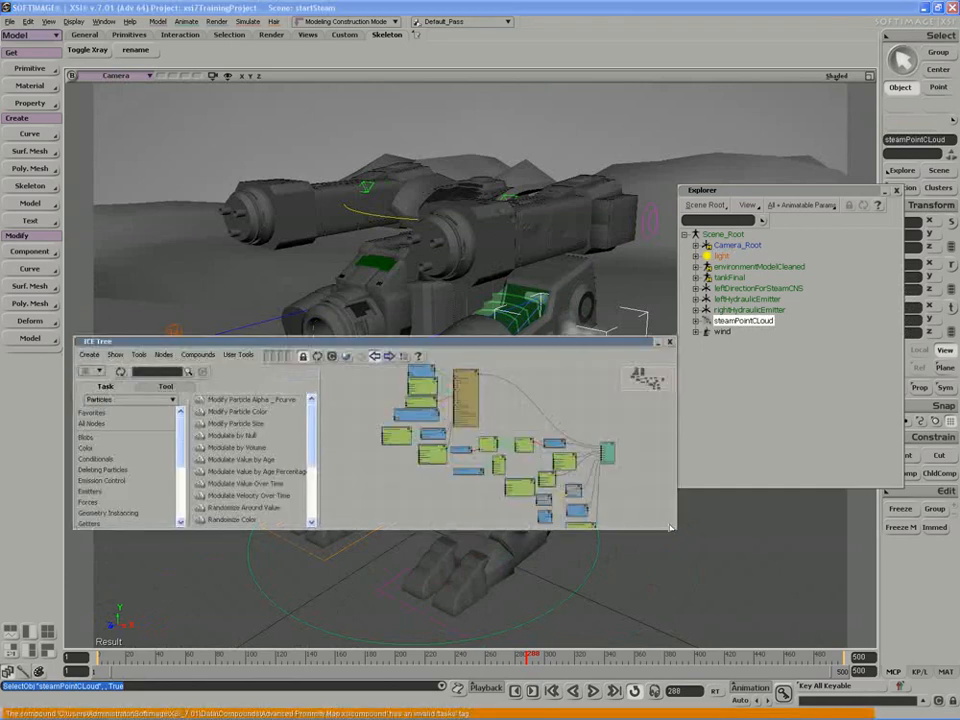
drag(677, 529, 773, 647)
key(a)
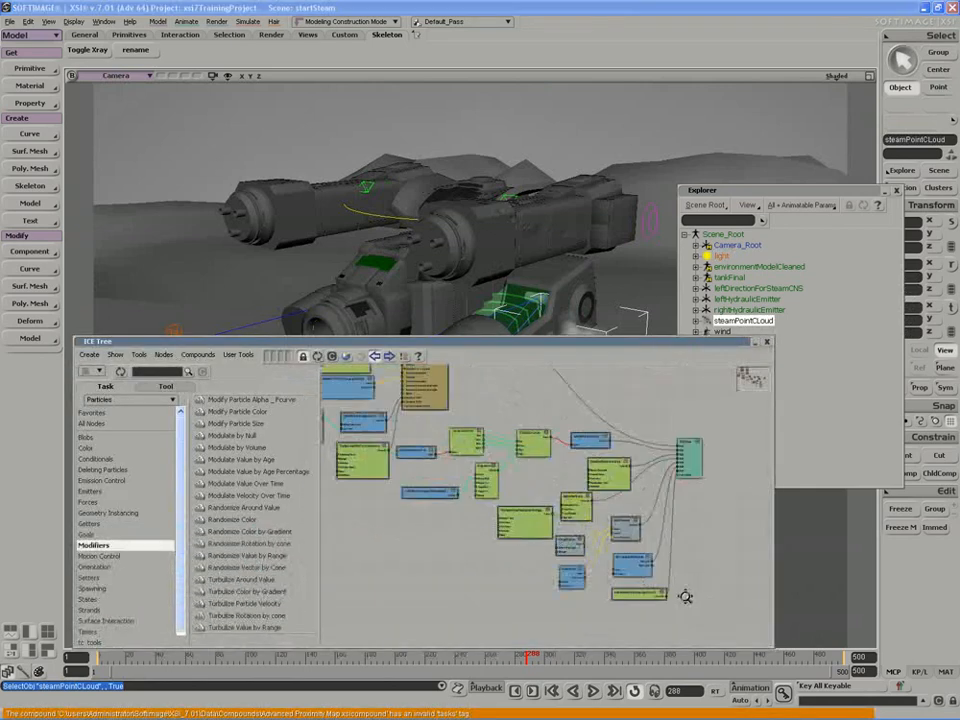
Examine the steam ICE tree's nodes for particle color, size, spin, forces and deletion by age limit.
scroll(522, 510, up, 3)
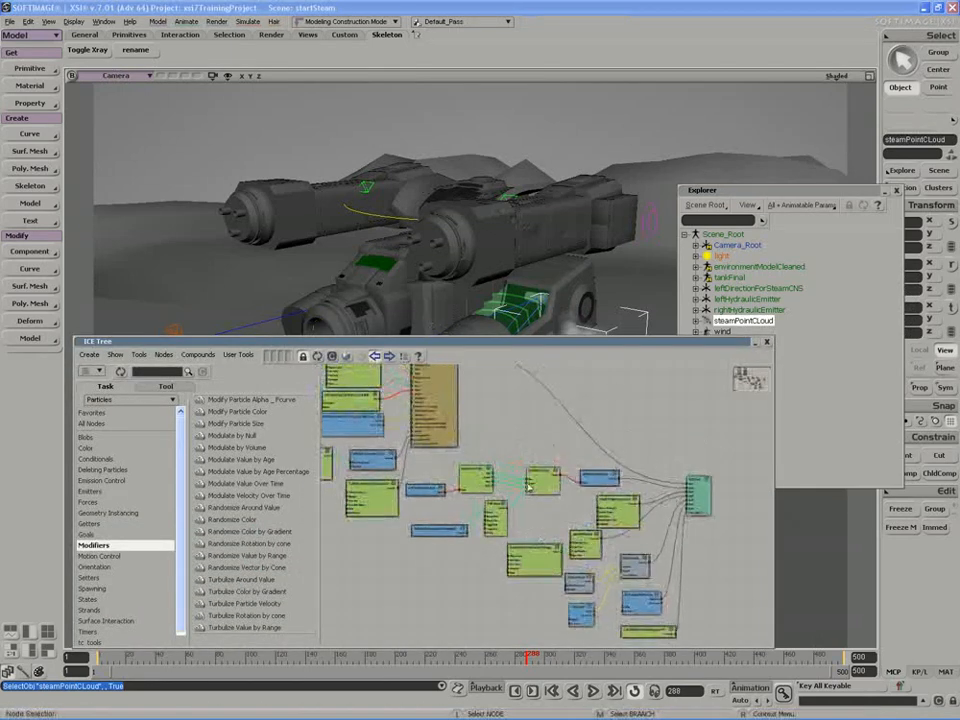
scroll(499, 523, up, 3)
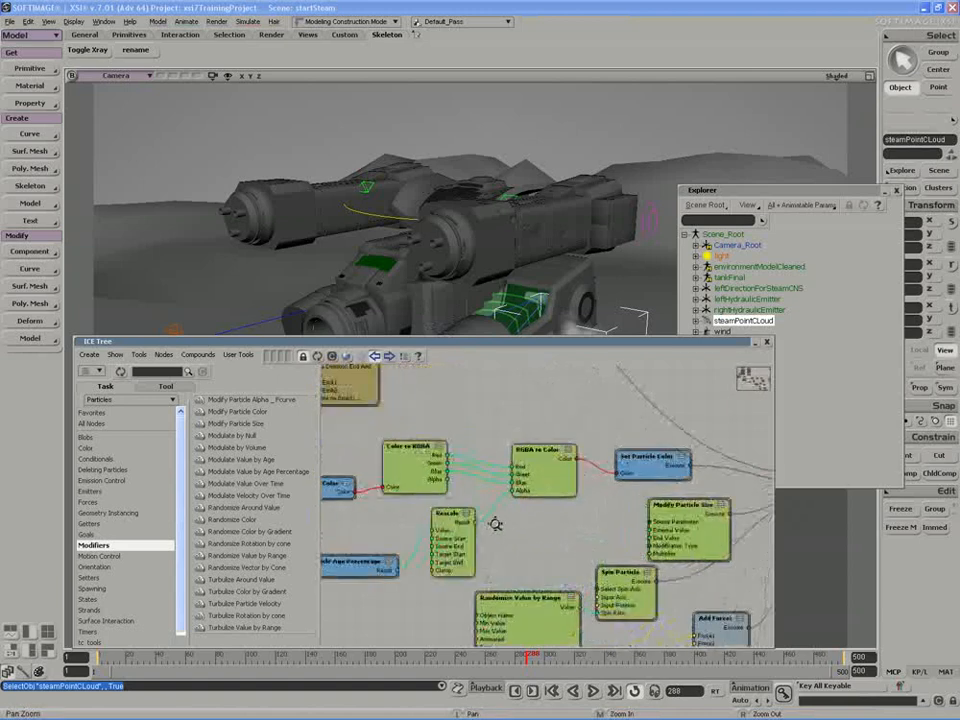
drag(430, 530, 394, 390)
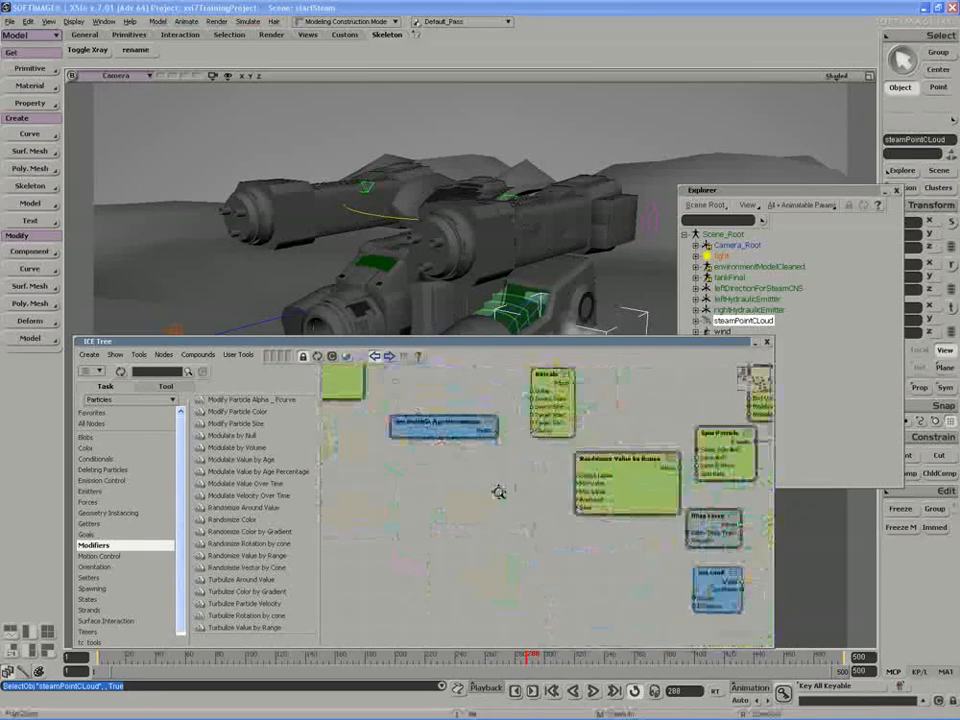
drag(518, 493, 241, 452)
drag(438, 540, 422, 538)
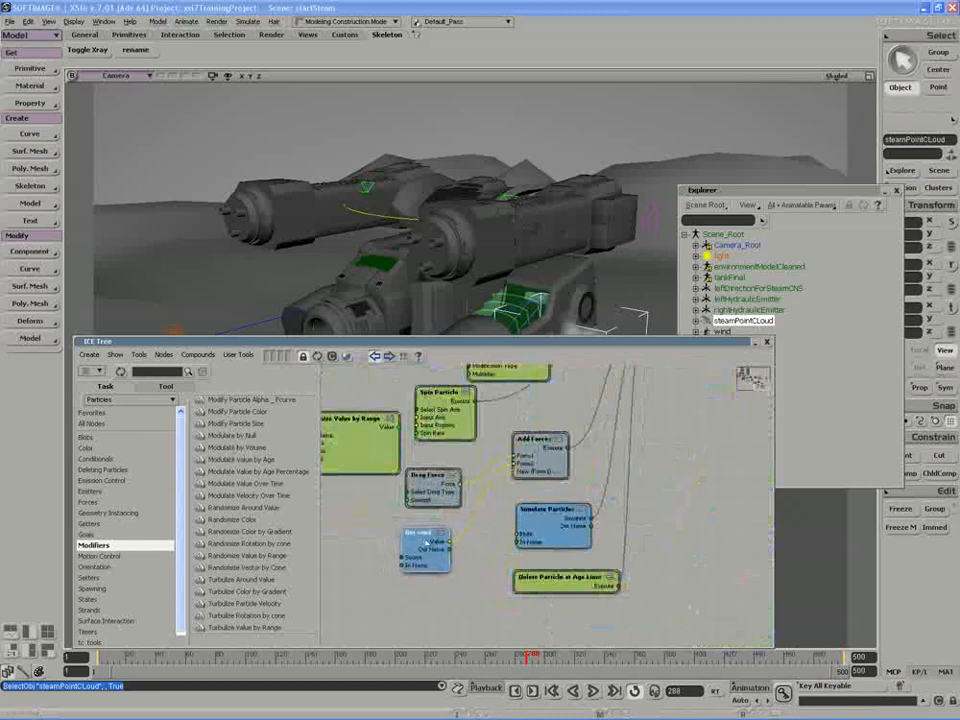
right_drag(500, 519, 436, 514)
drag(436, 514, 553, 555)
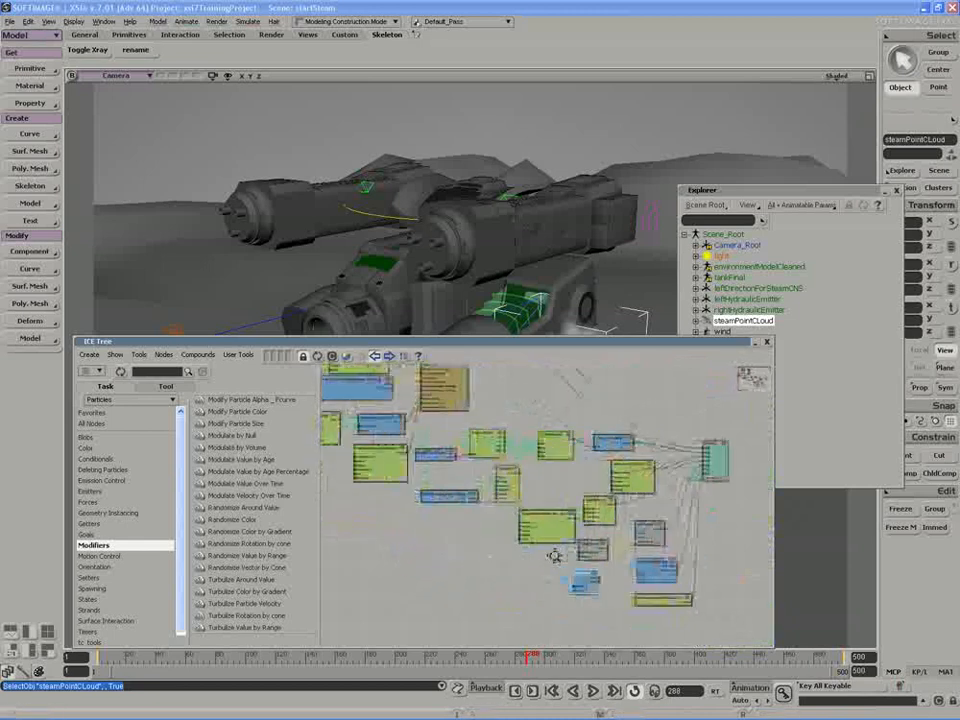
right_drag(553, 555, 484, 524)
drag(484, 524, 551, 585)
Move the Get nodes for leftHydraulicEmitter and leftDirectionForSteamCNS well away from the other nodes in the tree.
middle_drag(381, 453, 448, 528)
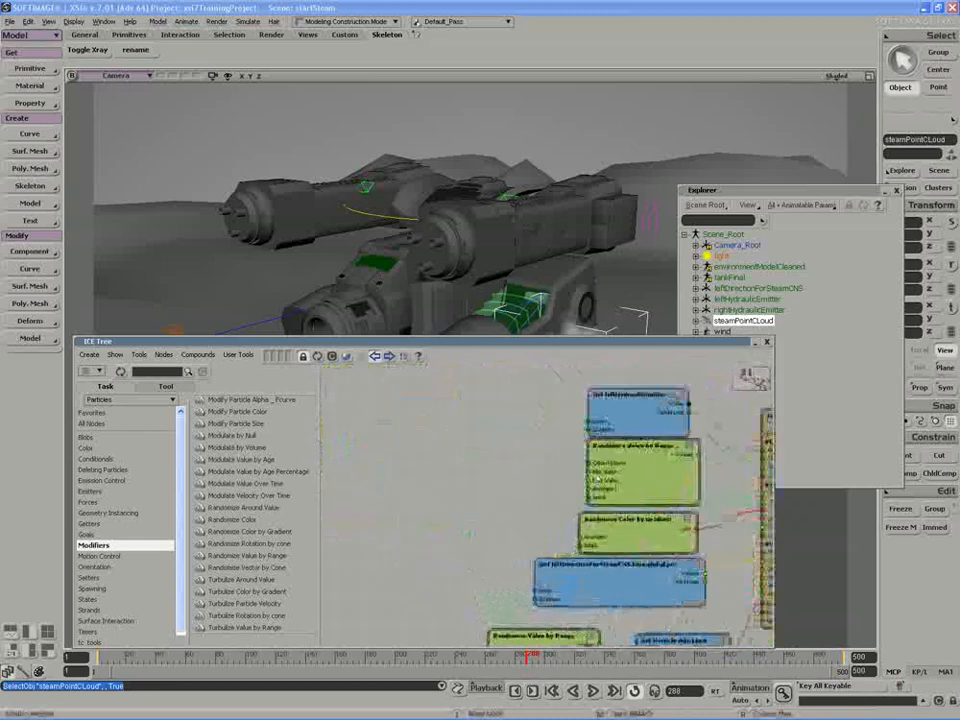
drag(636, 410, 238, 433)
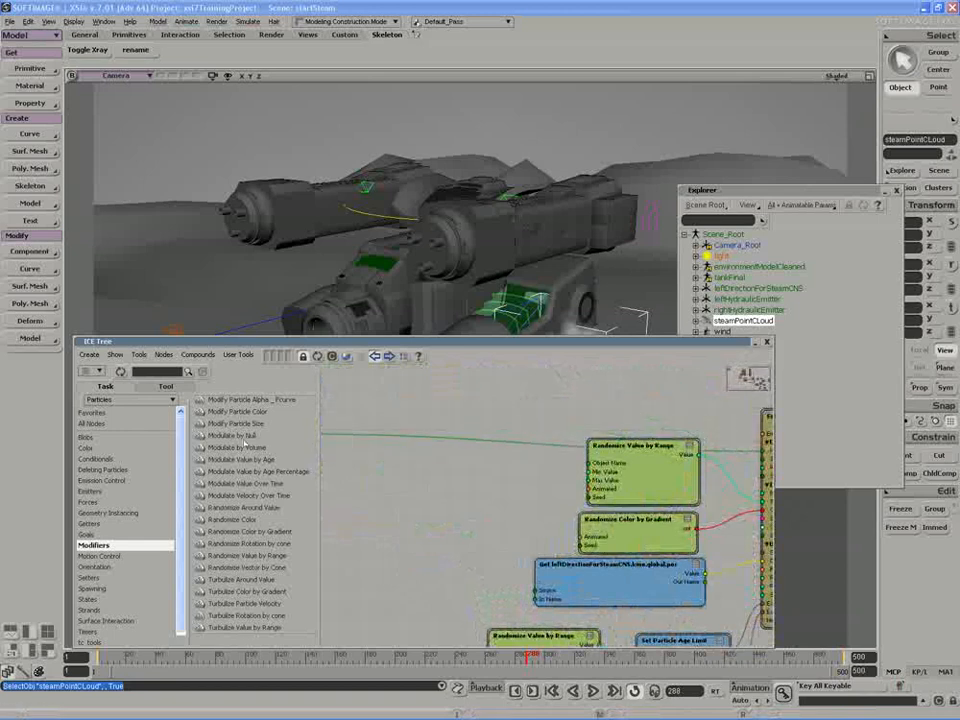
right_drag(586, 492, 598, 496)
middle_drag(598, 496, 560, 505)
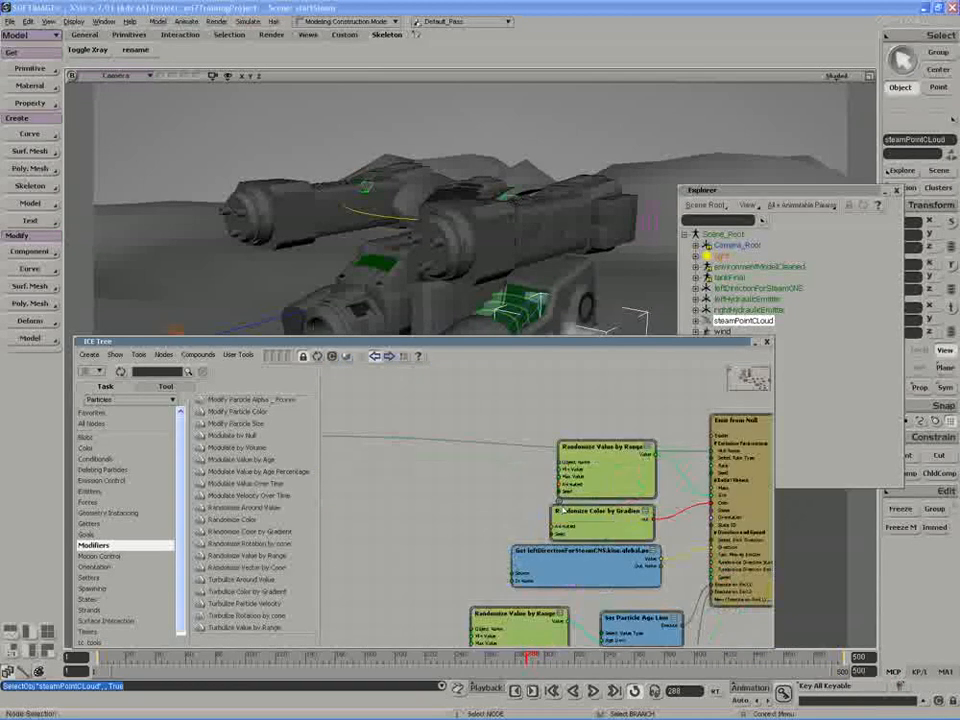
drag(581, 576, 212, 568)
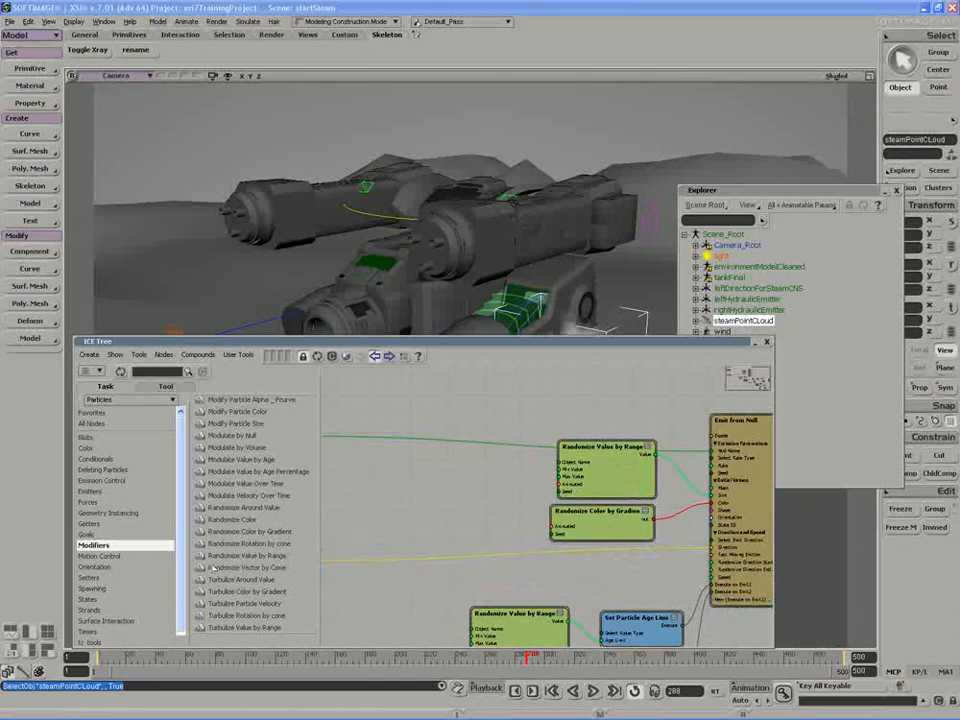
Insert an Execute node before the ICETree node and arrange the two nodes side by side.
key(z)
right_drag(561, 543, 563, 545)
drag(563, 544, 464, 473)
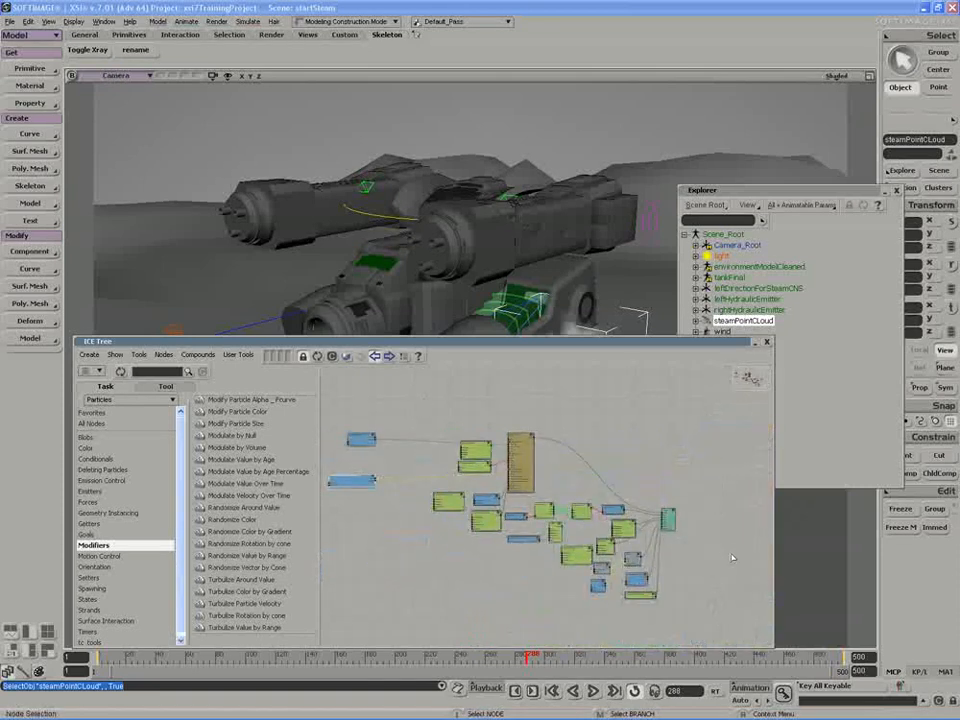
right_click(716, 521)
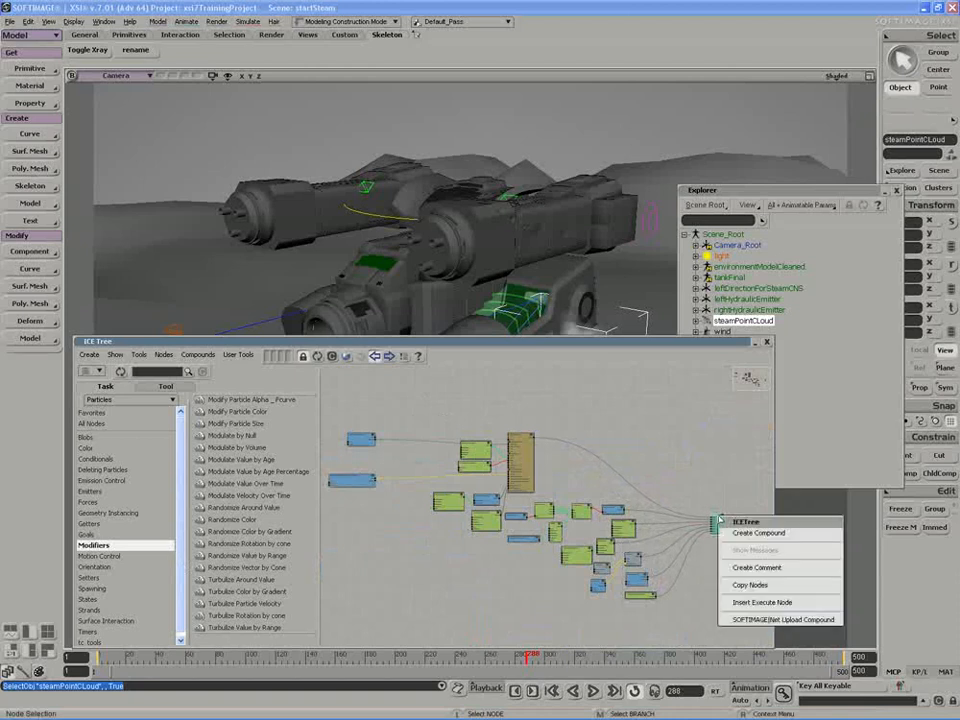
click(761, 602)
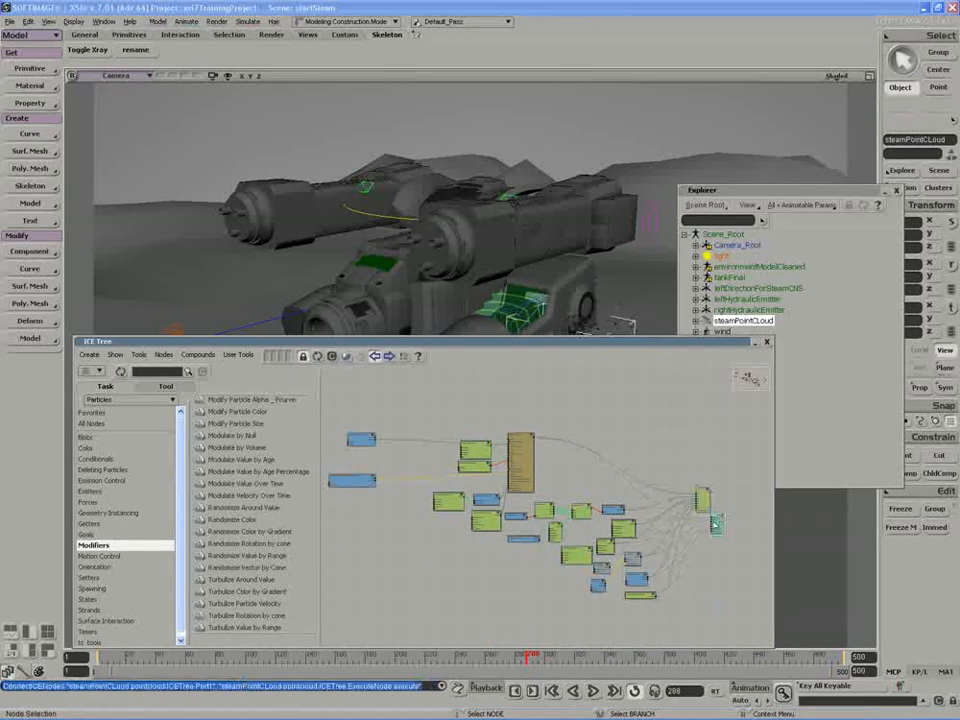
drag(700, 511, 729, 522)
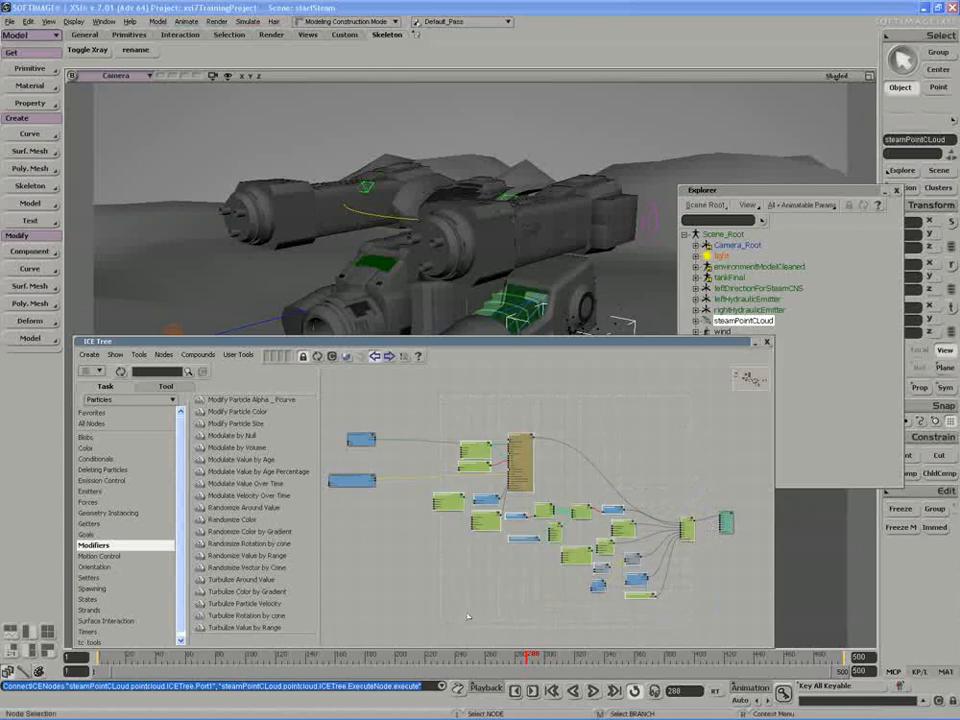
Create a compound from all nodes except the two separated Get nodes and the ICETree node.
right_click(530, 438)
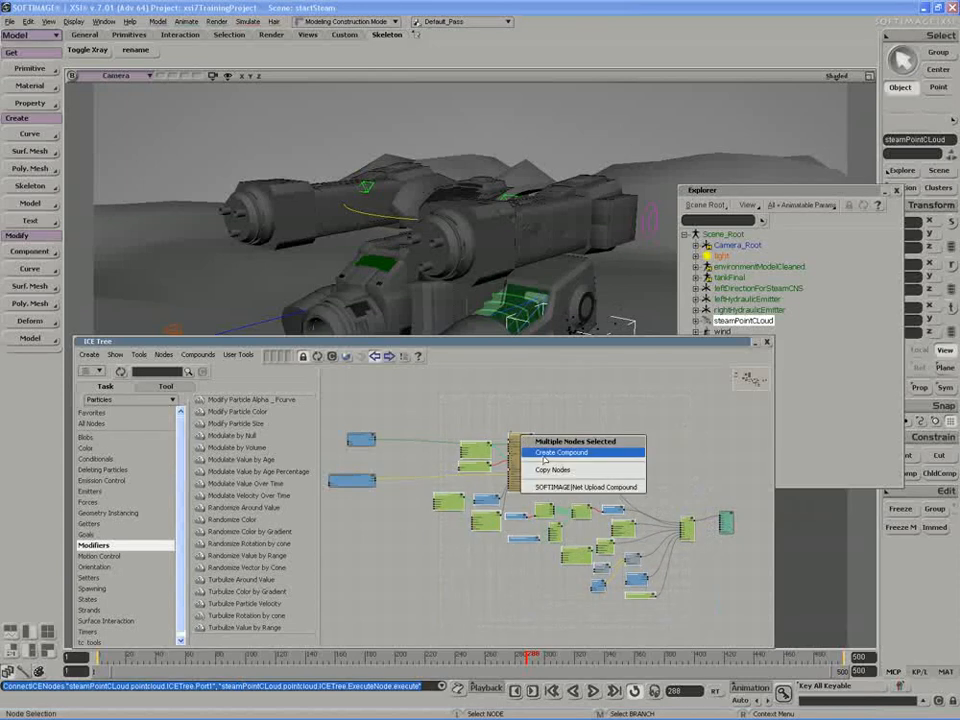
click(553, 452)
click(602, 535)
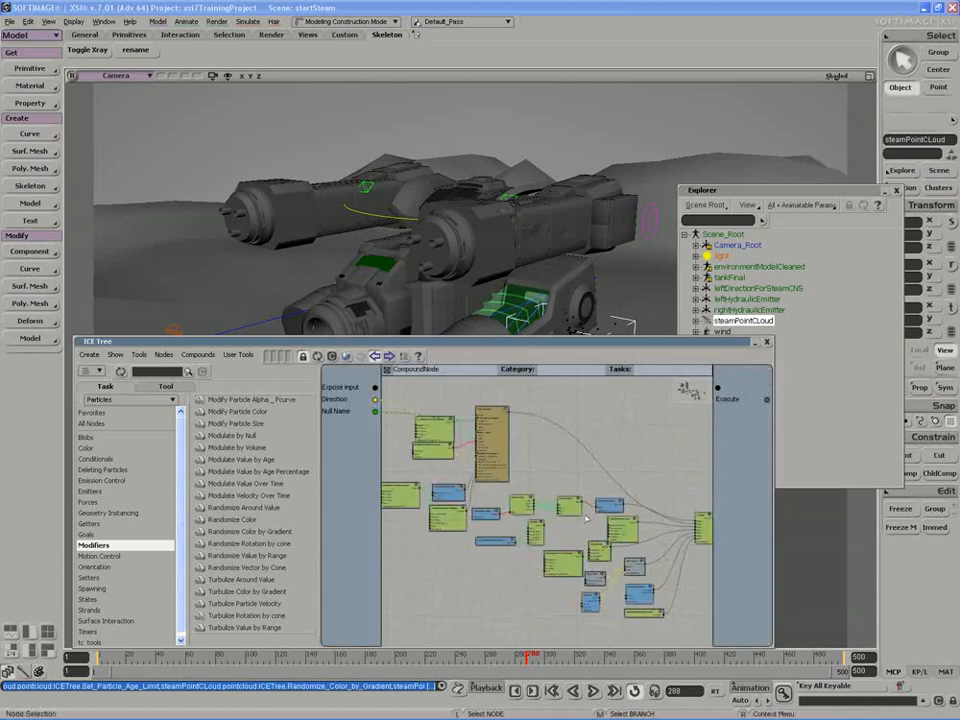
Name the new compound steamCompound and set its category to ICE.
double_click(440, 374)
text(steamC)
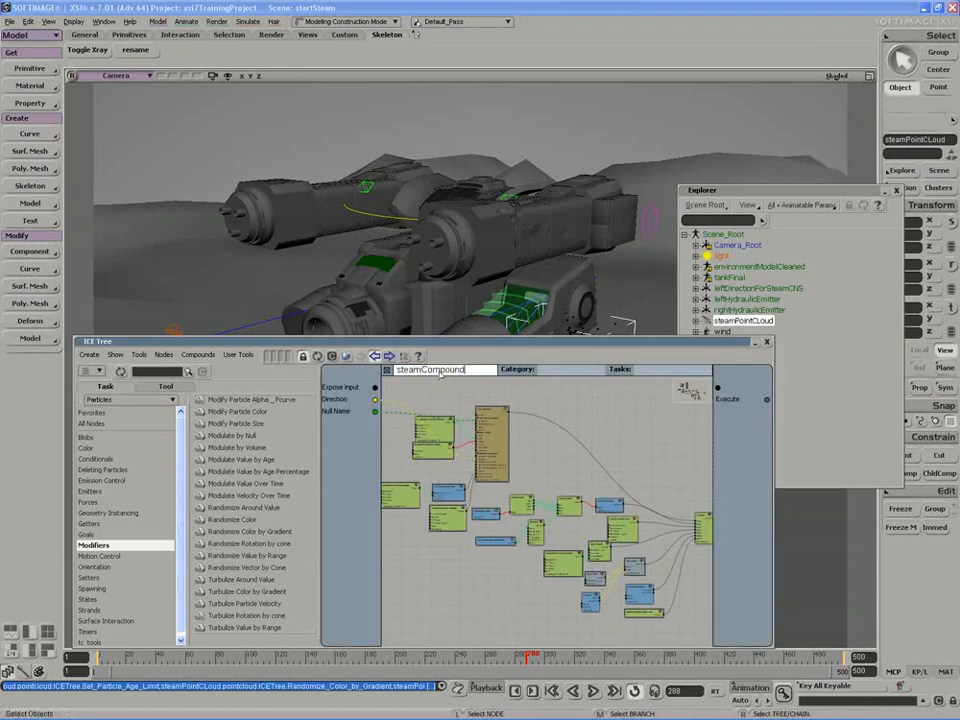
key(Return)
double_click(568, 374)
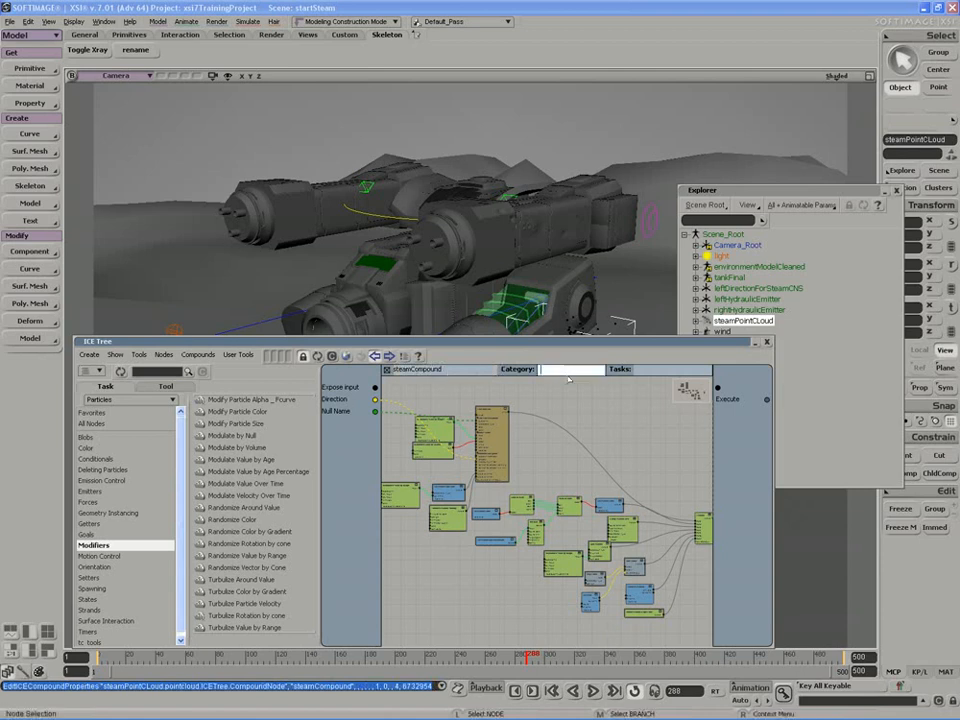
text(ICE)
key(Return)
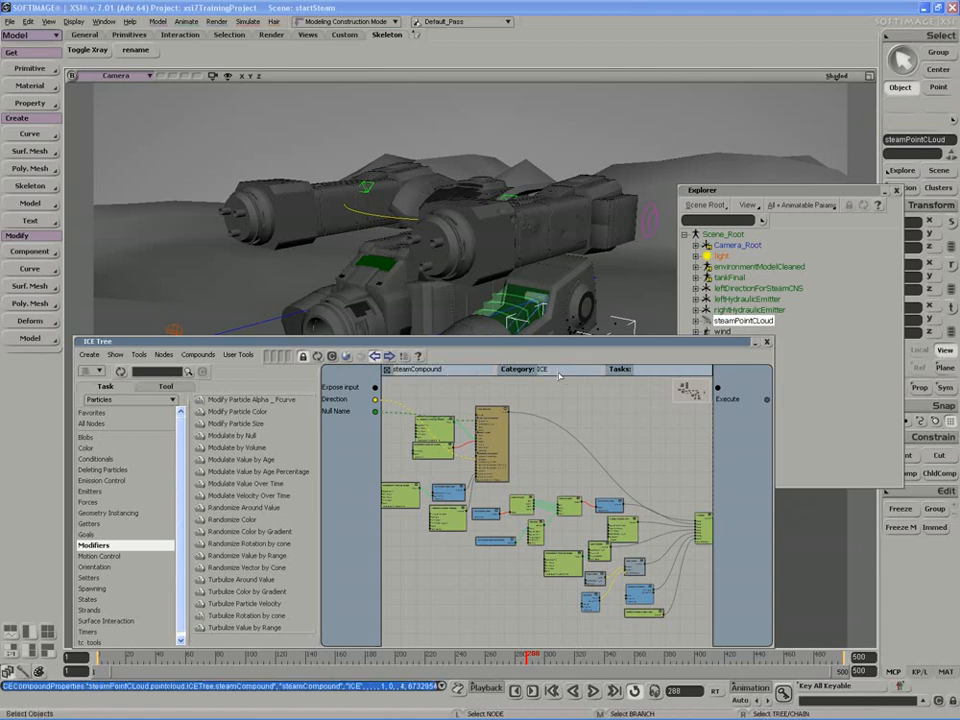
Rename the compound as SteamEffect.
double_click(448, 372)
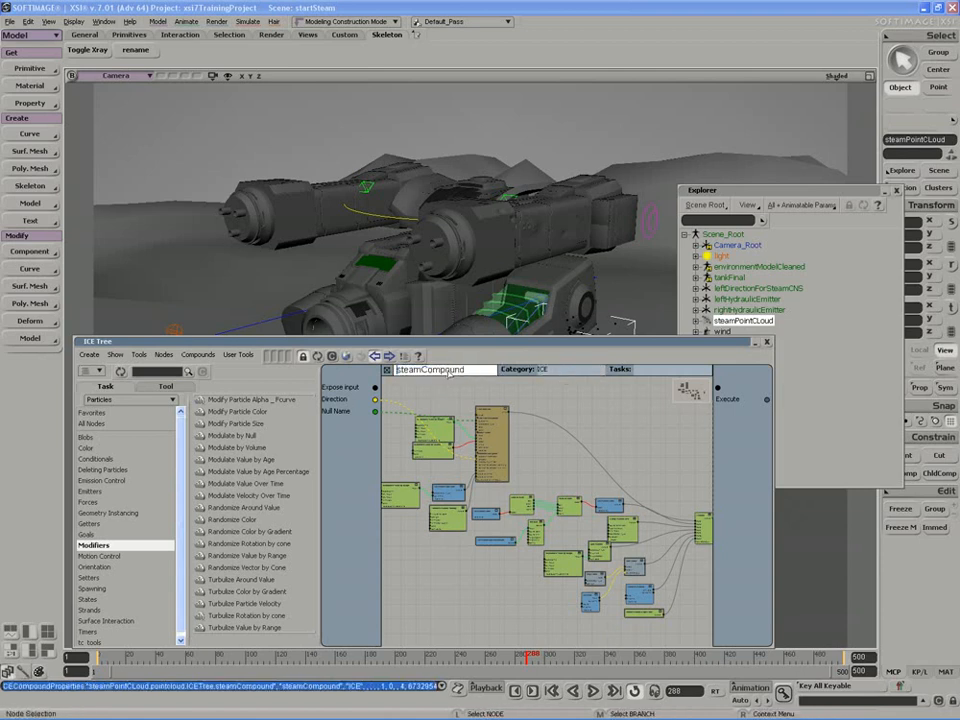
text(Steam)
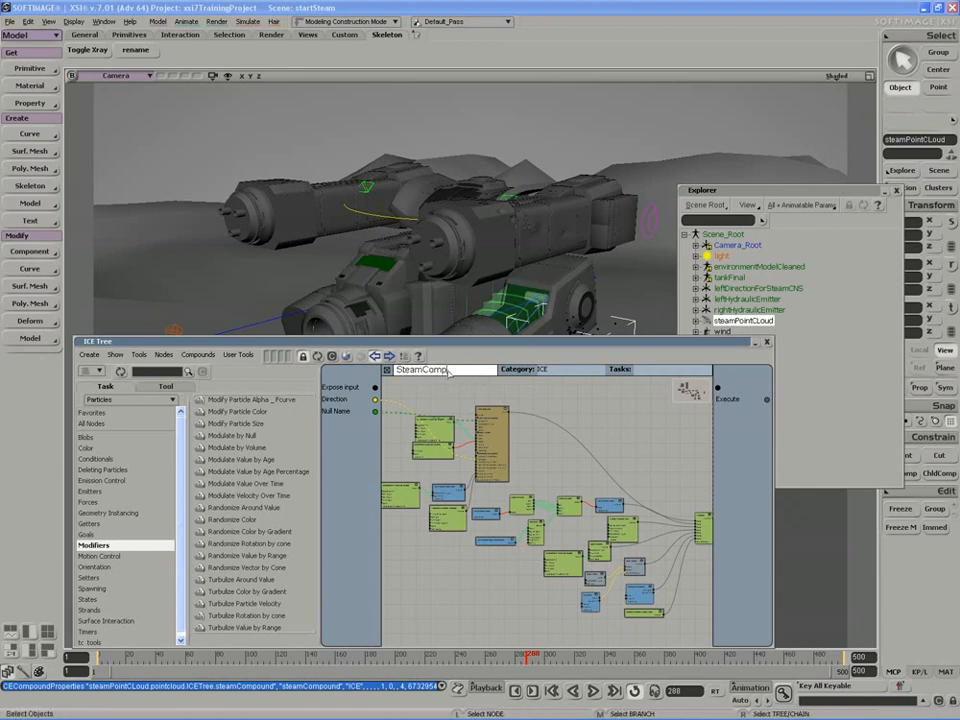
text(Effect)
key(Return)
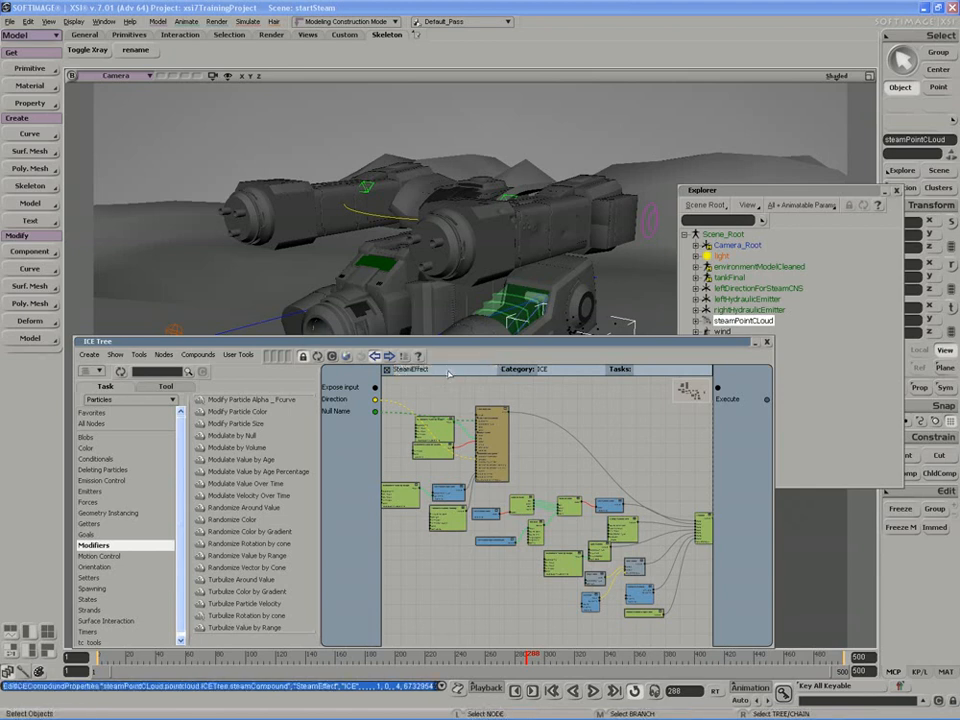
Close the compound's internal view and export the SteamEffect compound under the file name SteamEffect to the user Compounds folder.
click(387, 370)
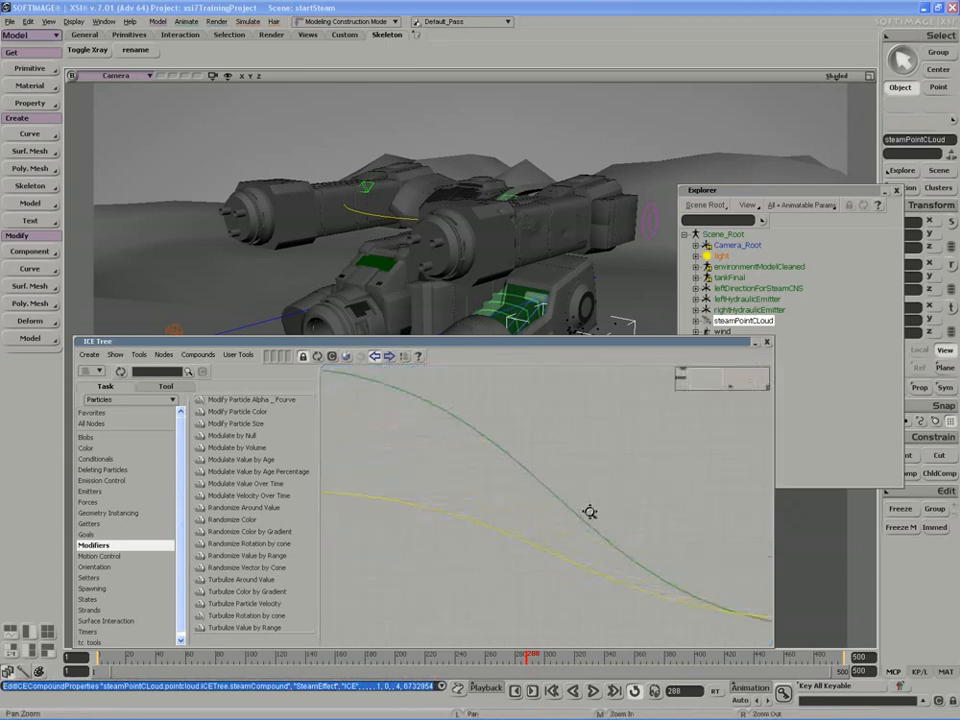
right_click(445, 481)
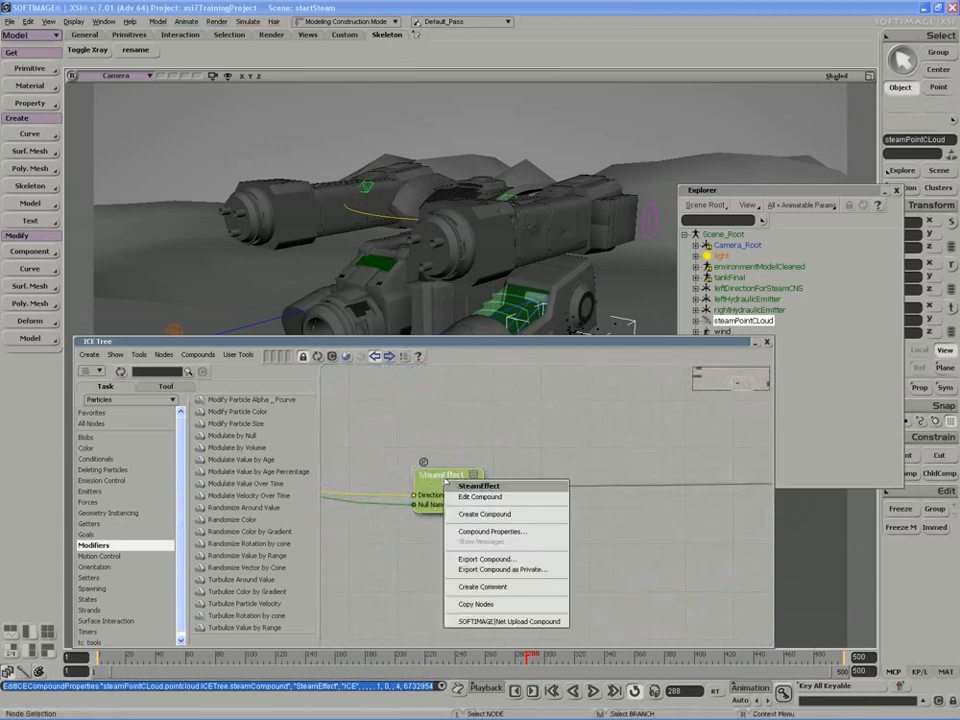
click(491, 561)
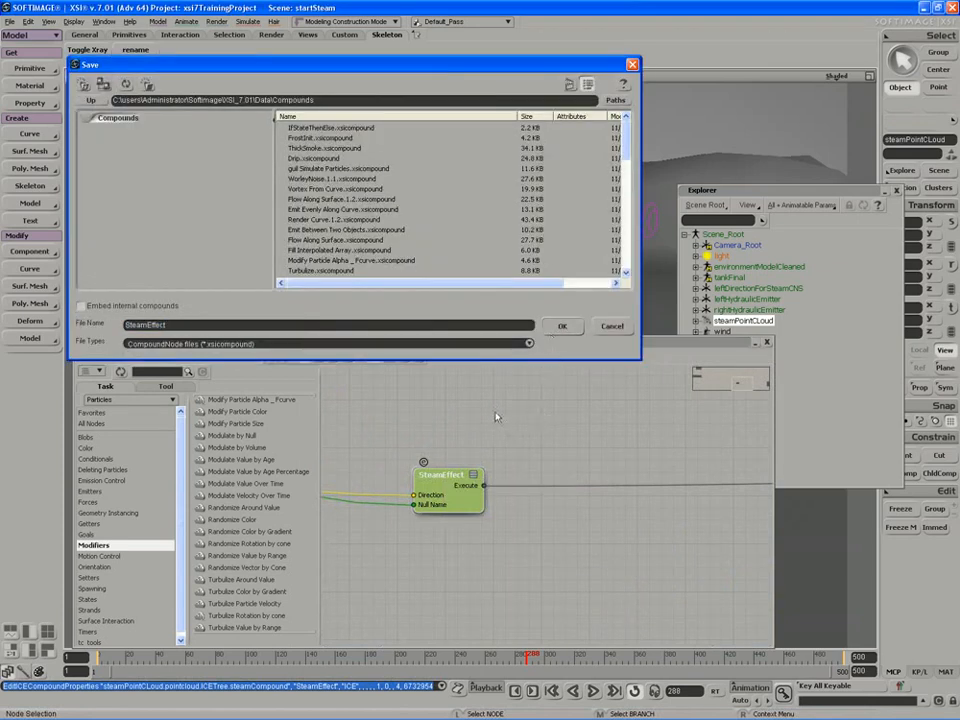
key(Return)
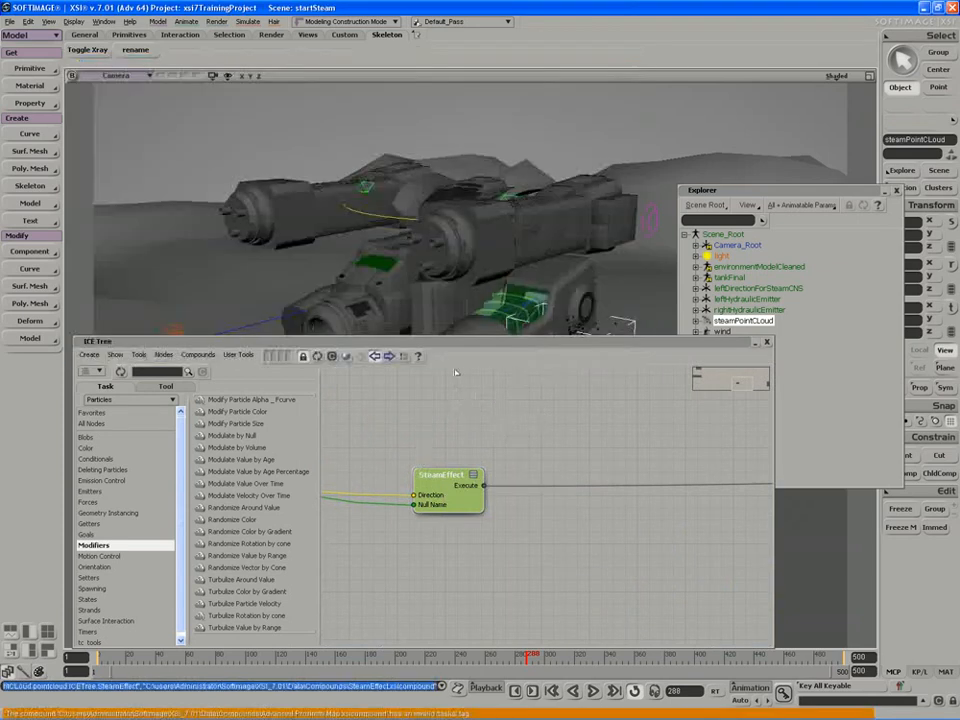
Collapse the ICE Tree window and play the steam simulation from the start, stopping at frame 57.
drag(464, 344, 465, 355)
double_click(465, 355)
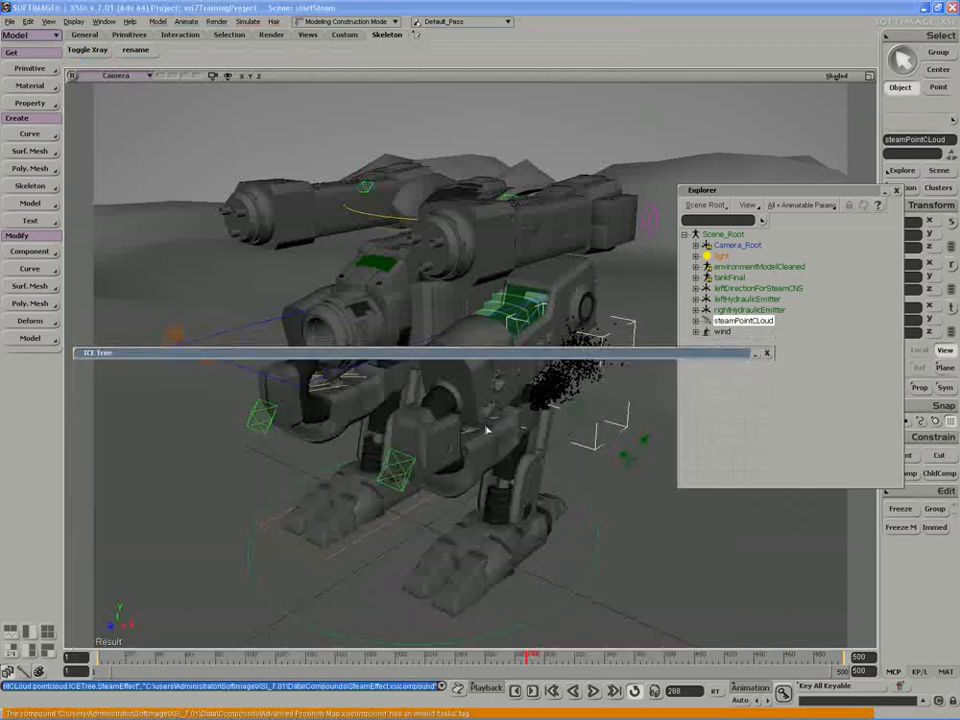
click(554, 395)
click(594, 691)
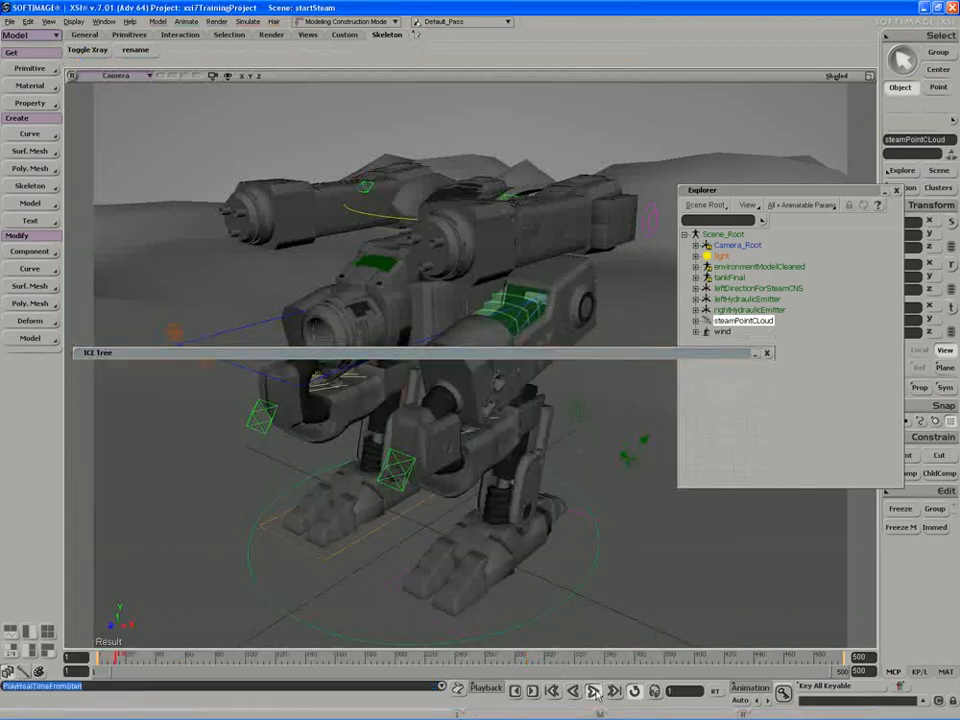
click(598, 694)
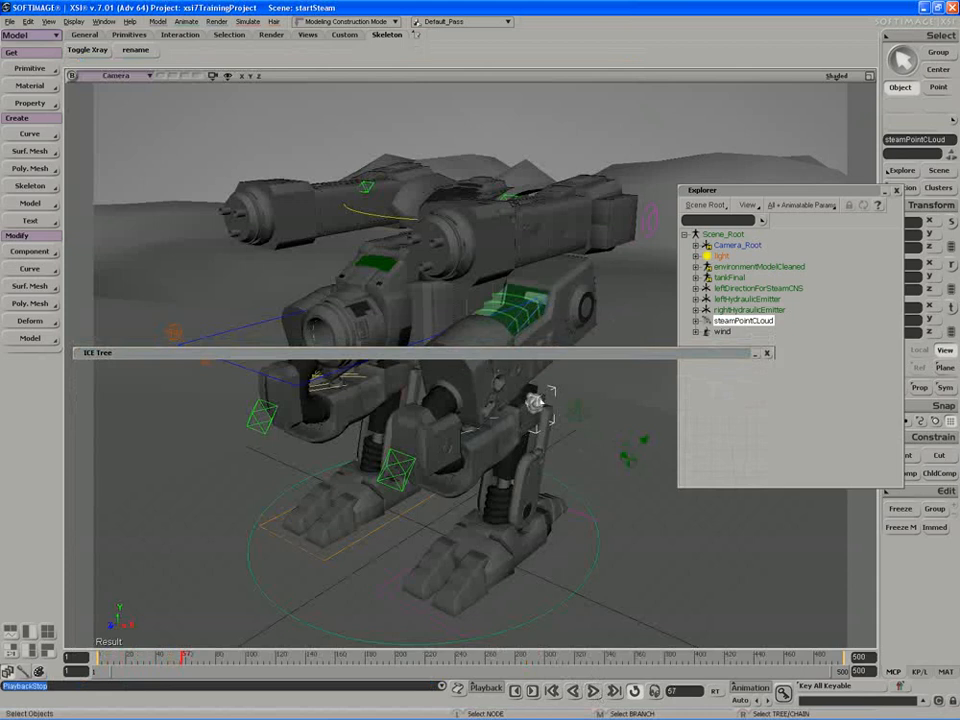
Open the steam cloud's render tree and create a compound from all shader nodes feeding steamMat.
key(7)
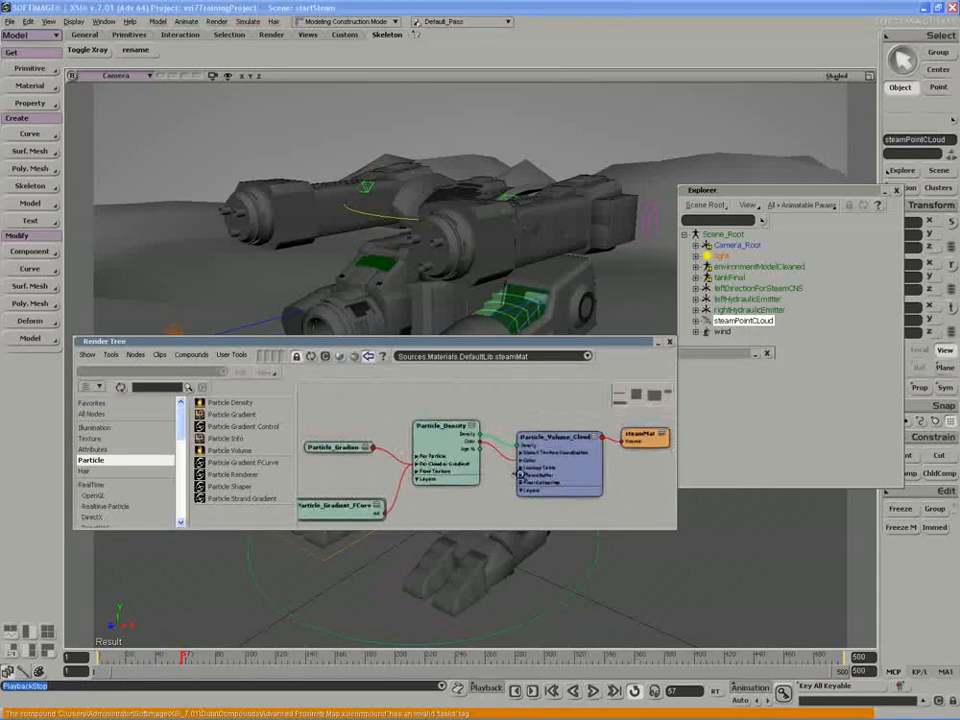
drag(435, 493, 331, 516)
right_click(543, 445)
click(576, 548)
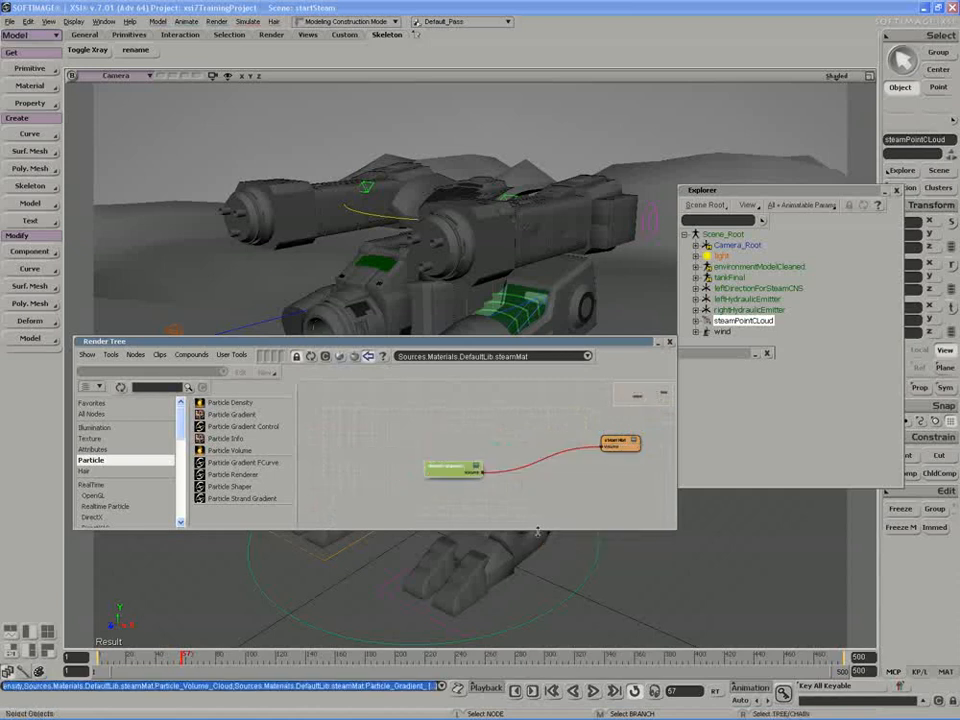
Open the new shader compound for editing and rename it SteamShader.
double_click(430, 460)
double_click(405, 385)
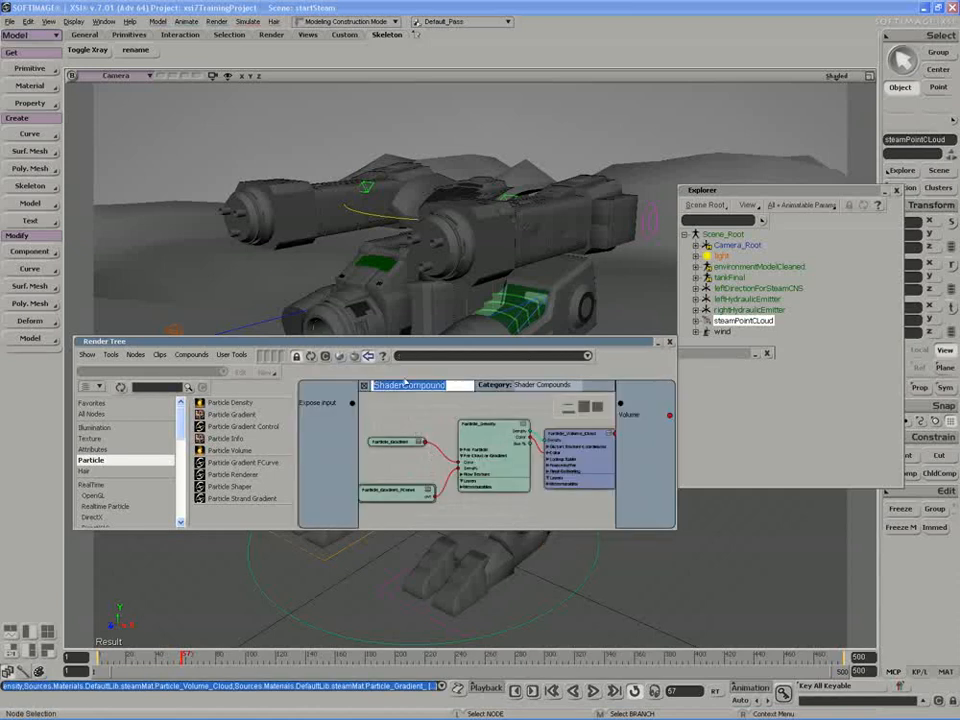
text(steamShade)
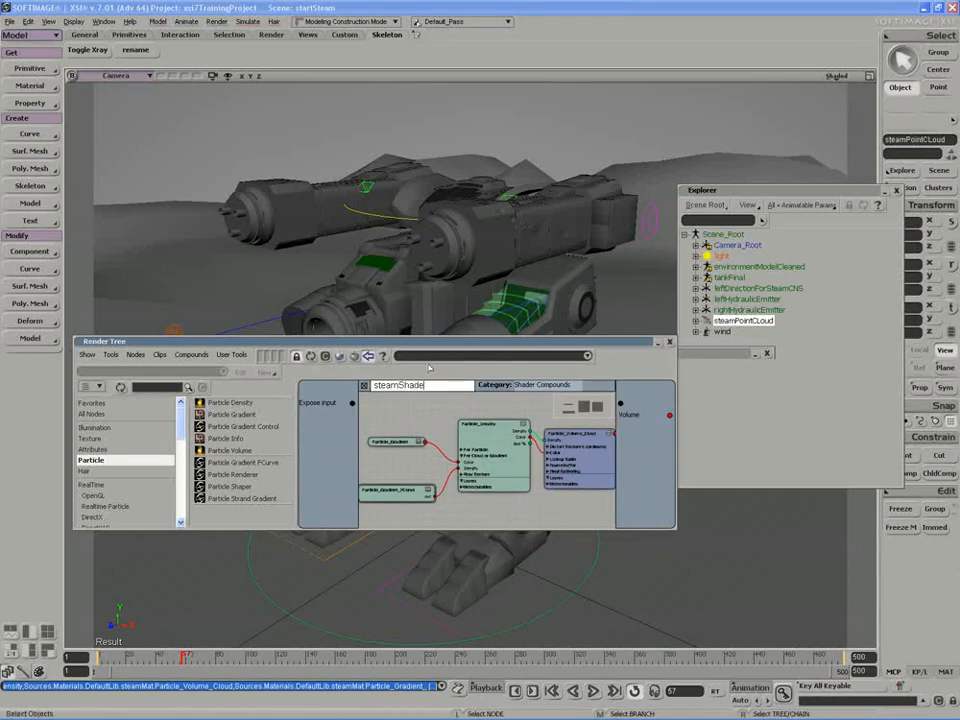
text(r)
key(Home)
key(Delete)
text(S)
key(Return)
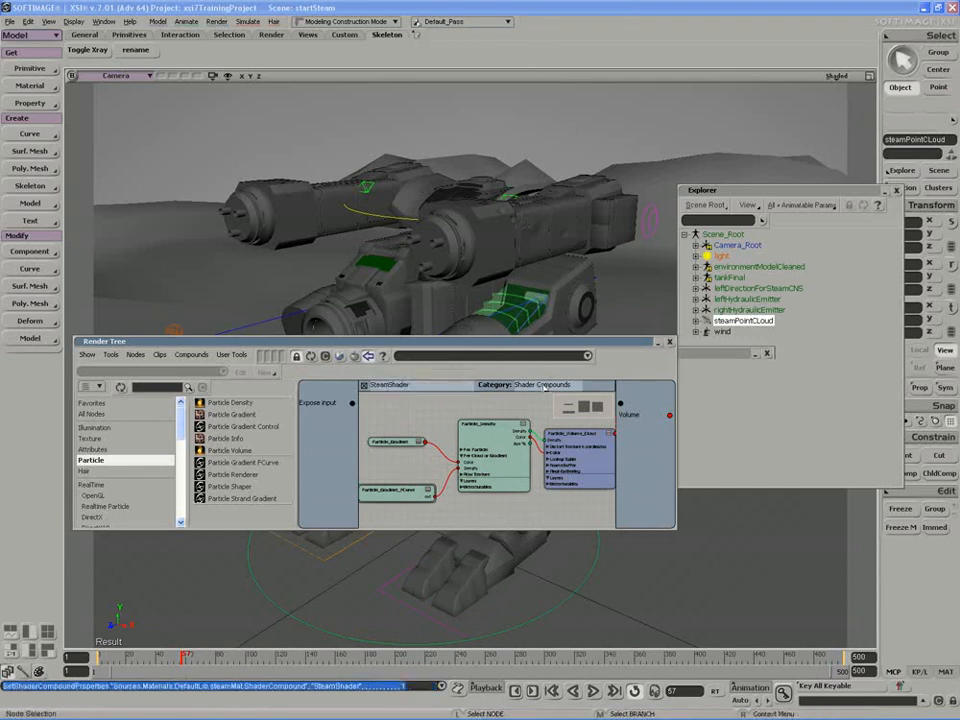
Export the shader compound under the file name SteamShader to the RTCompounds folder and close the Render Tree.
click(364, 386)
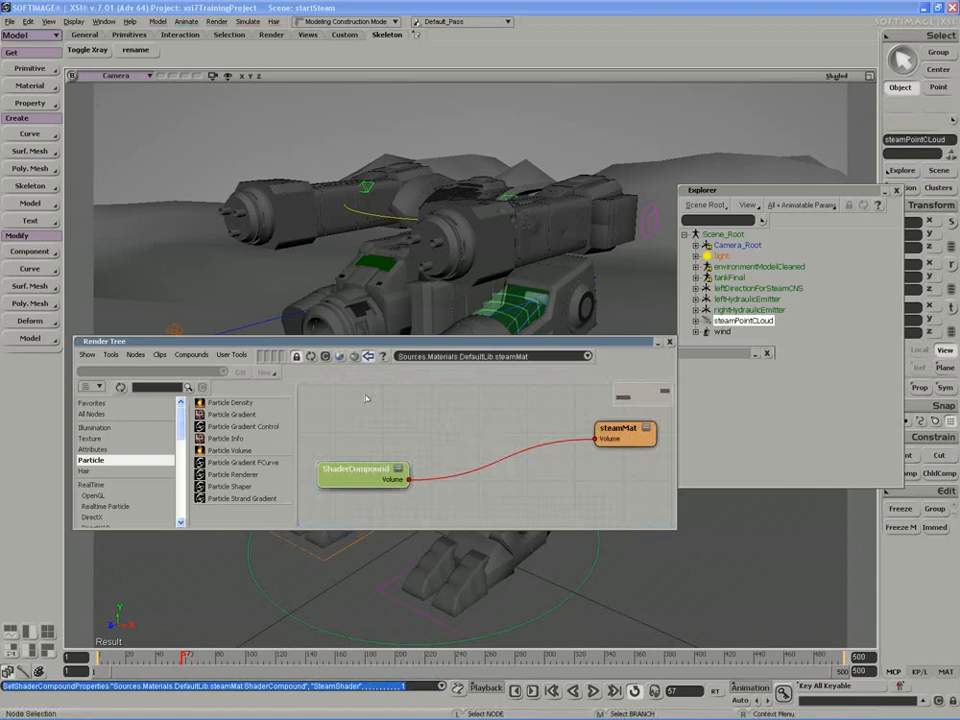
right_click(345, 469)
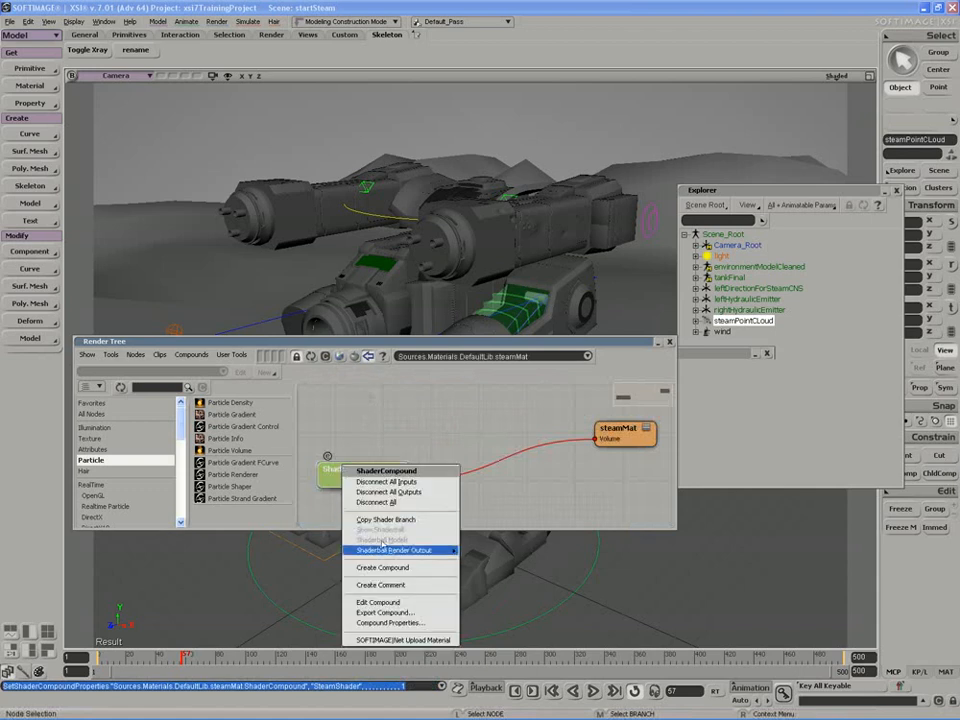
click(403, 612)
click(556, 325)
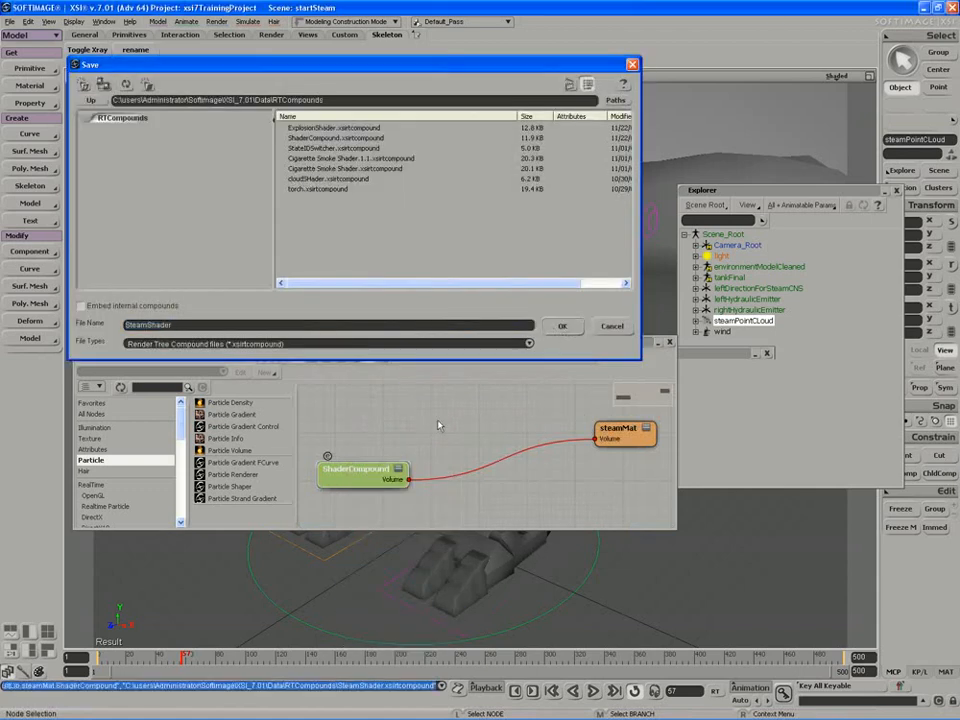
key(s)
drag(349, 448, 394, 424)
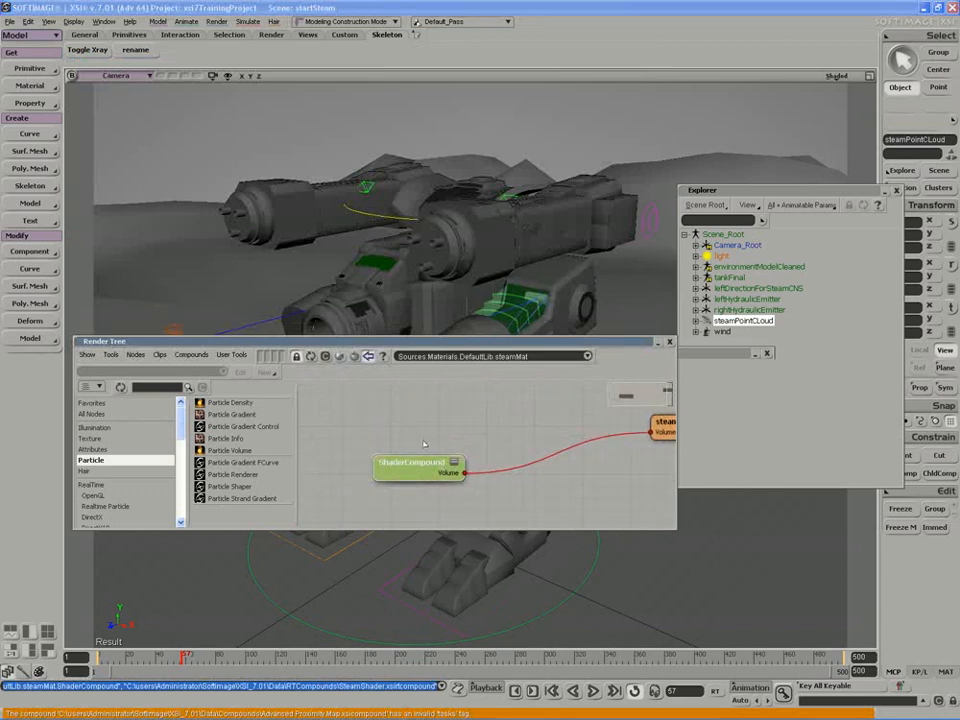
click(670, 344)
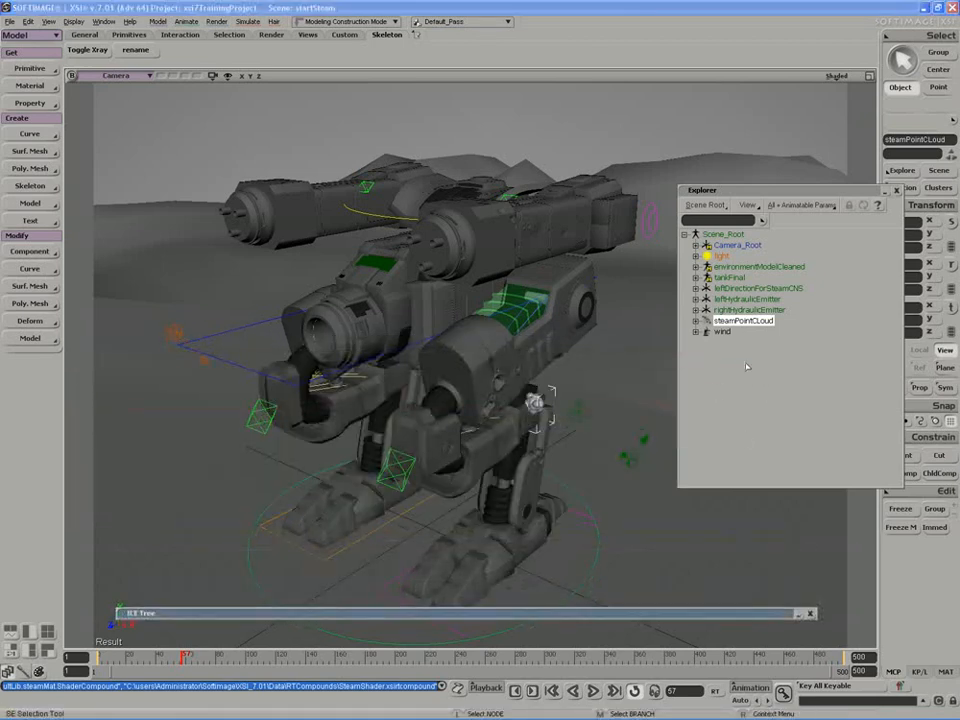
Create an empty point cloud primitive and save the scene.
key(s)
drag(589, 328, 538, 326)
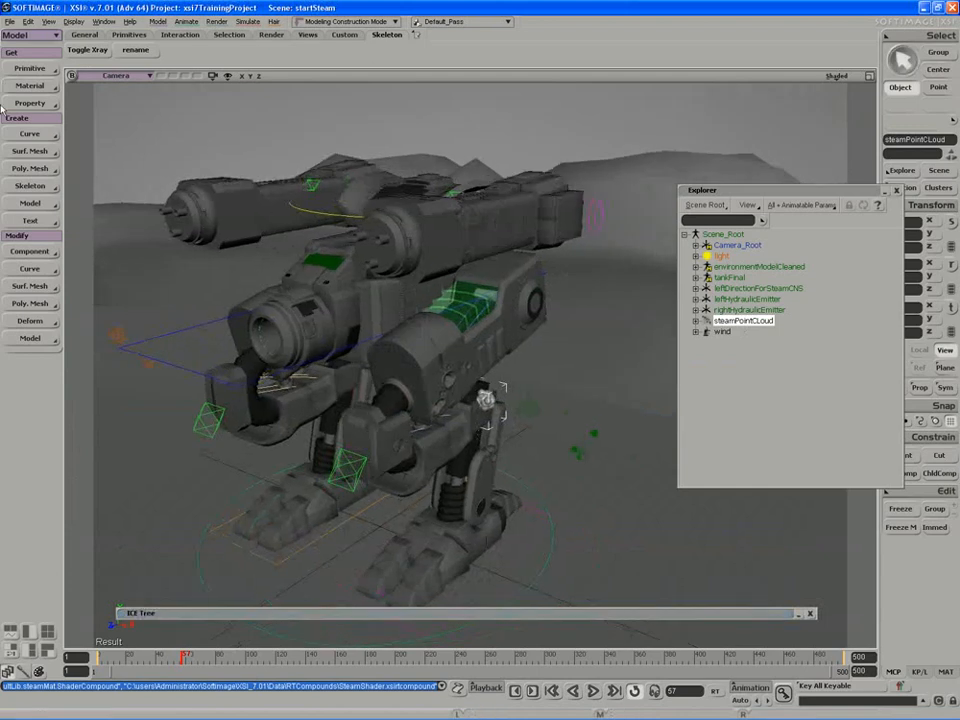
click(32, 69)
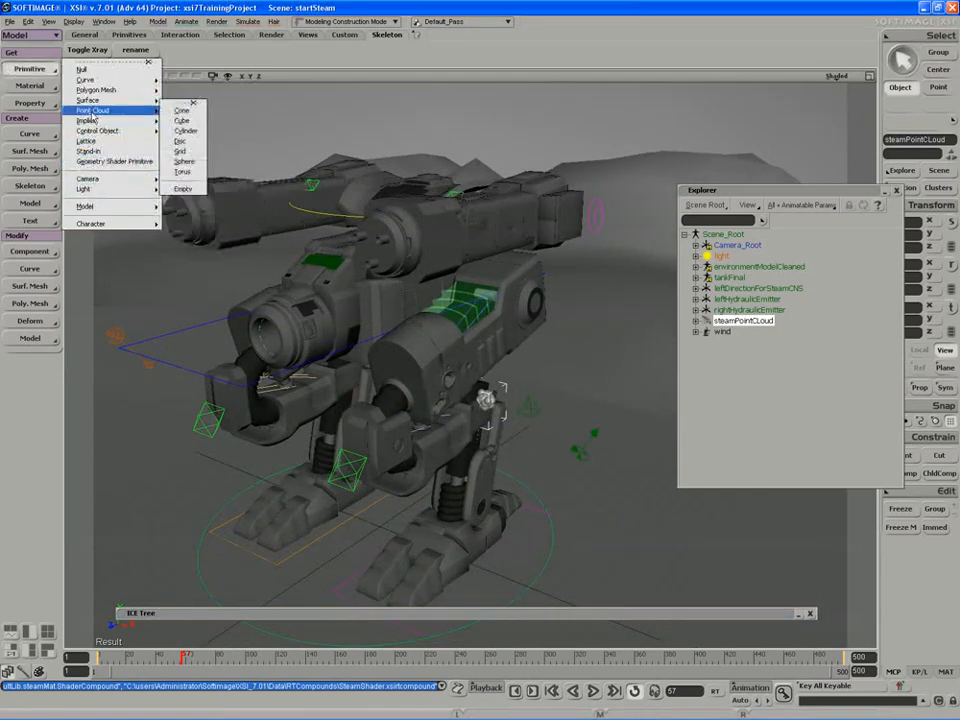
click(180, 188)
key(ctrl+s)
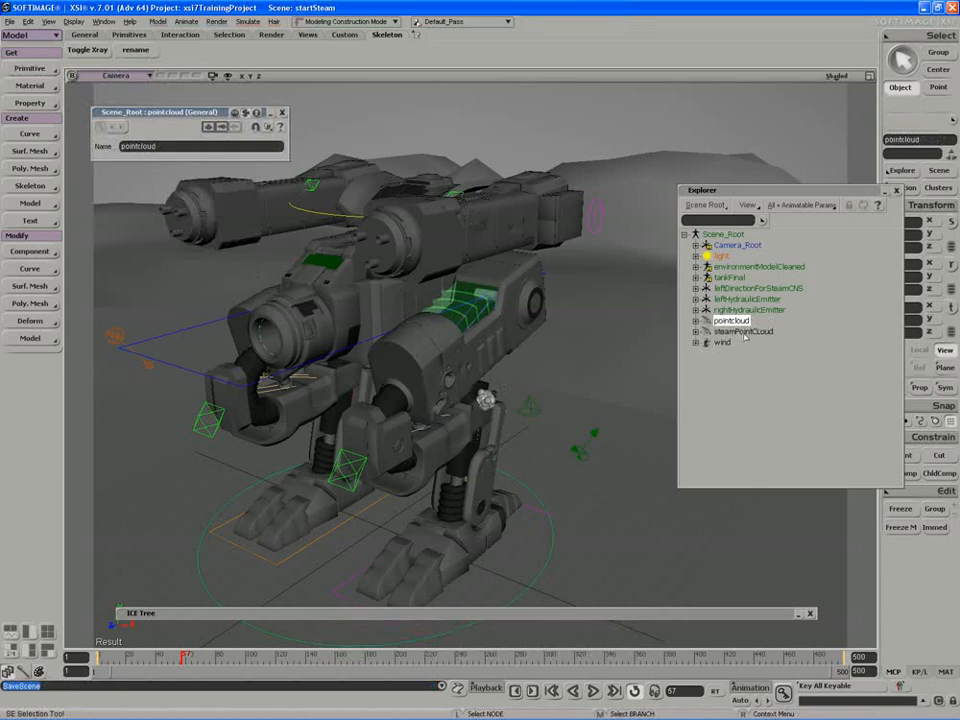
Rename the new point cloud as rightLegSteamPointCLoud.
key(F2)
text(right)
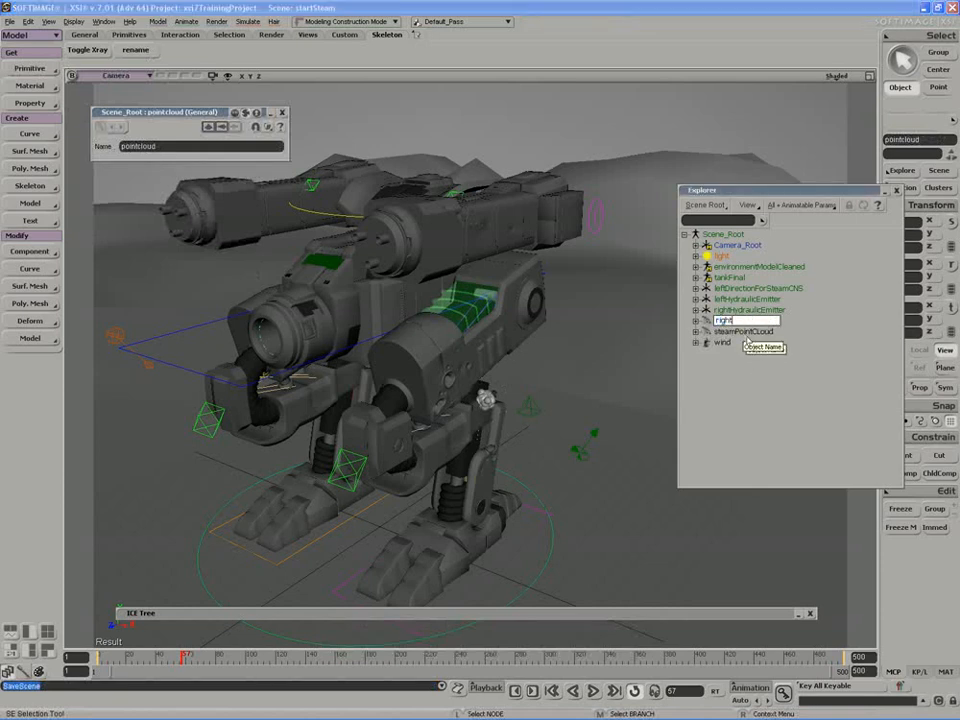
text(LegSteamPoi)
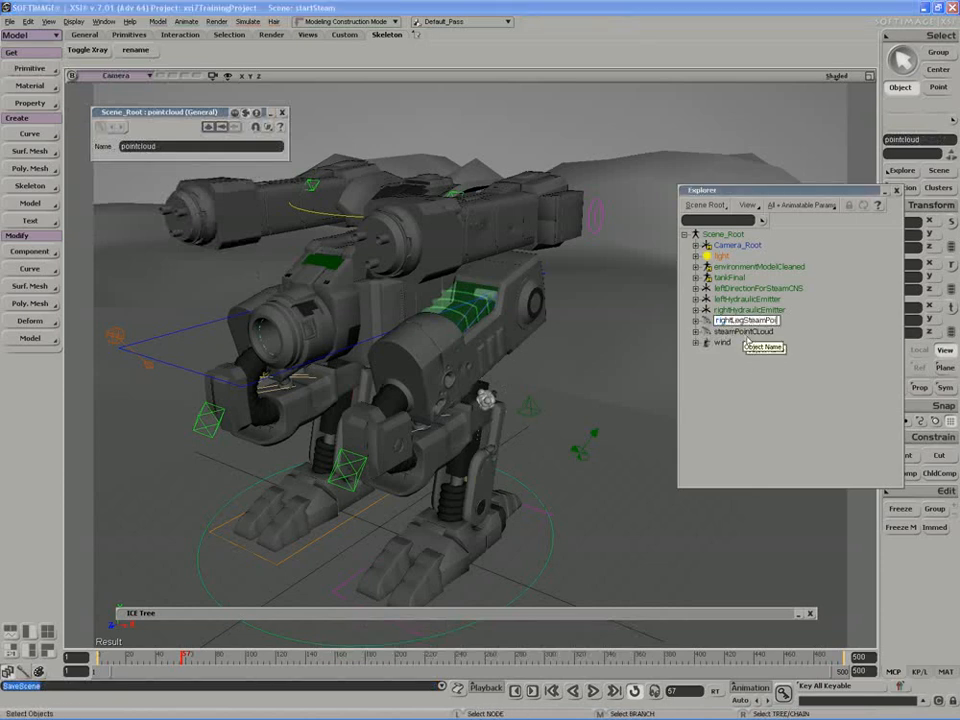
text(ntCLoud)
key(Return)
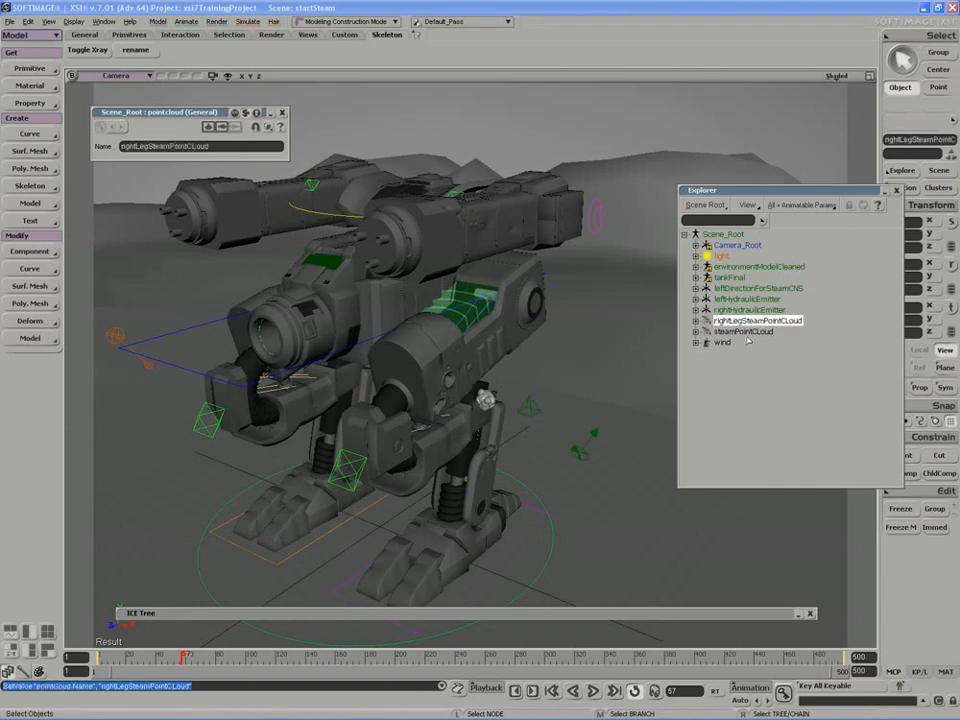
Restore the ICE Tree window and create a simulated ICE tree on rightLegSteamPointCLoud.
click(521, 617)
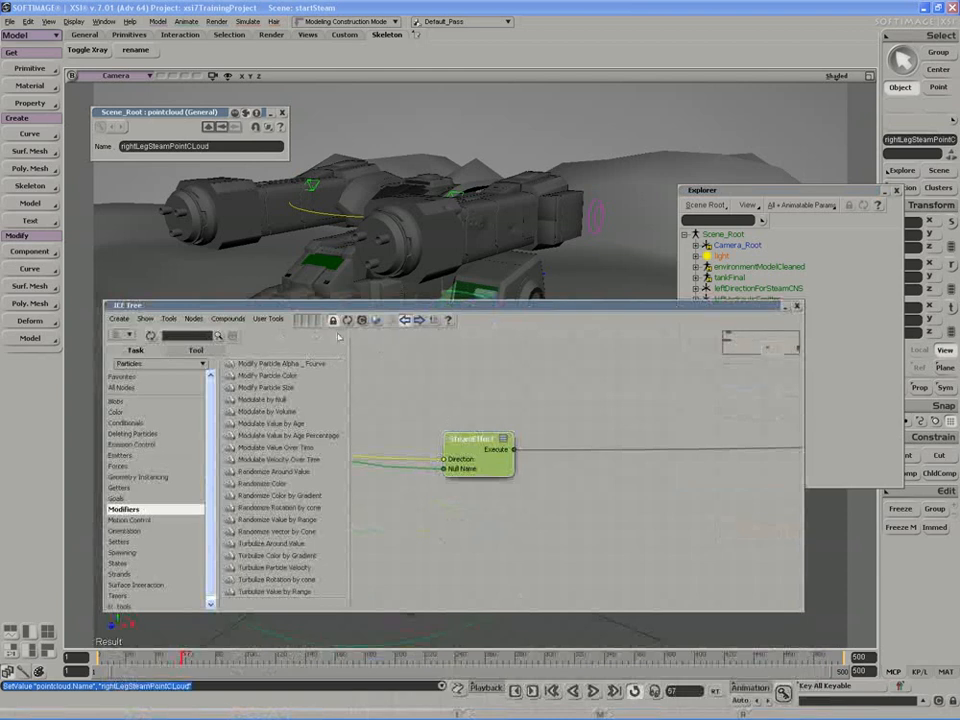
click(119, 318)
click(138, 346)
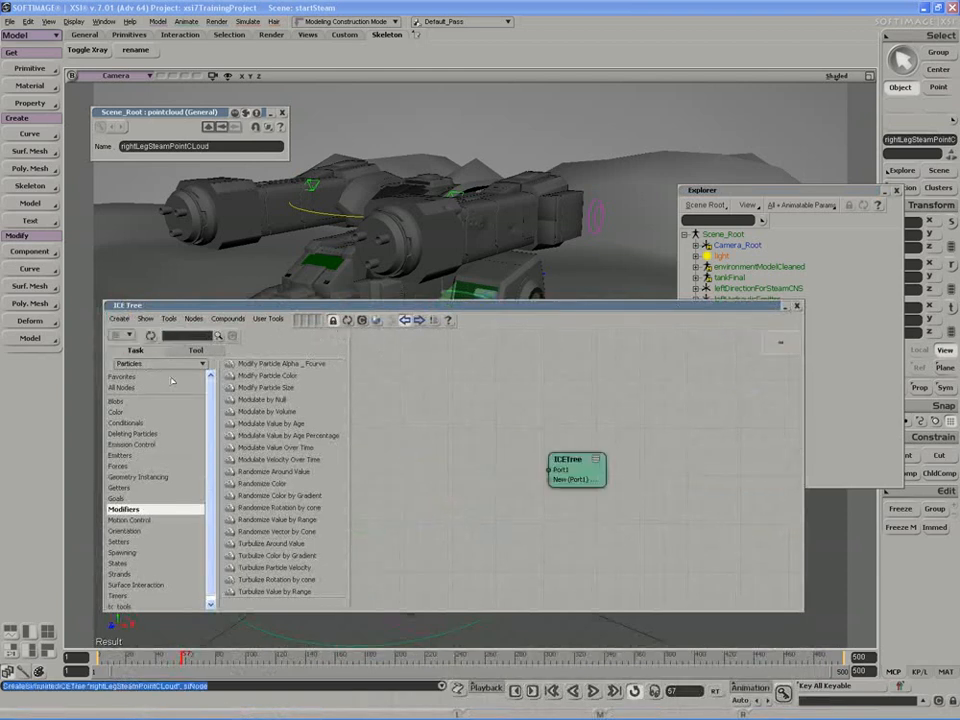
Add the SteamEffect compound from the ICE category and connect its Execute output to Port1 of the ICETree node.
drag(488, 492, 564, 468)
scroll(561, 464, down, 1)
click(208, 355)
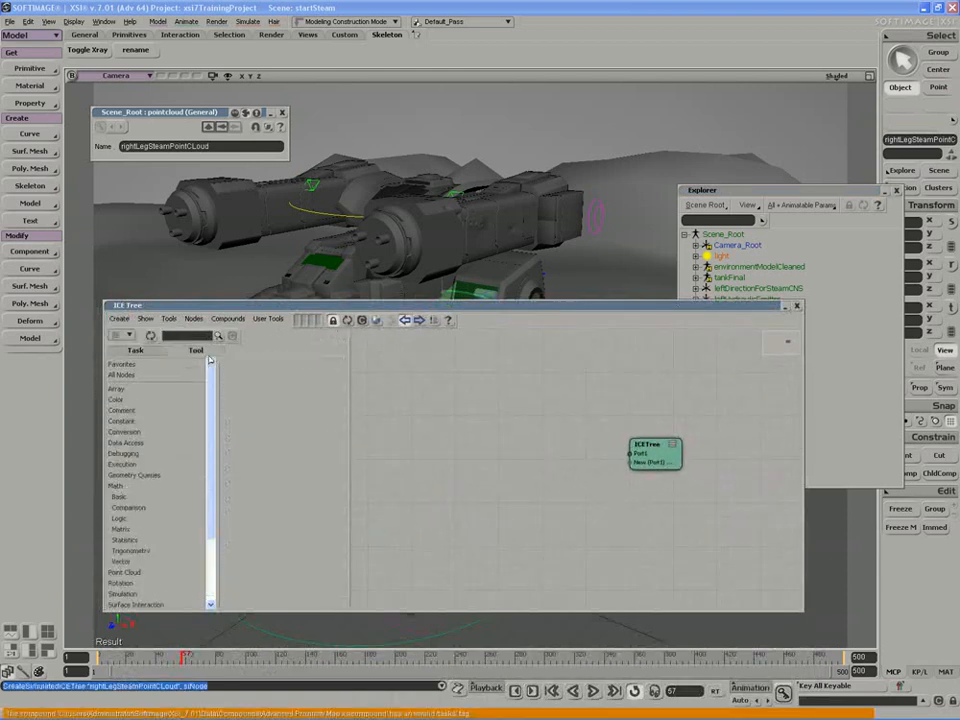
scroll(174, 537, down, 3)
click(113, 527)
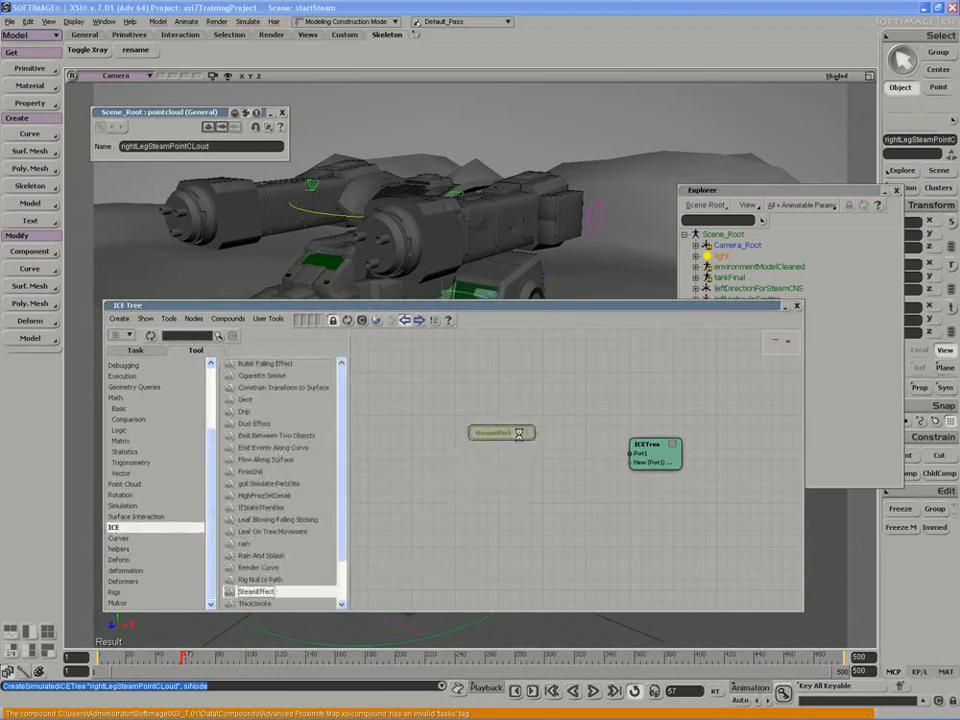
drag(533, 447, 632, 453)
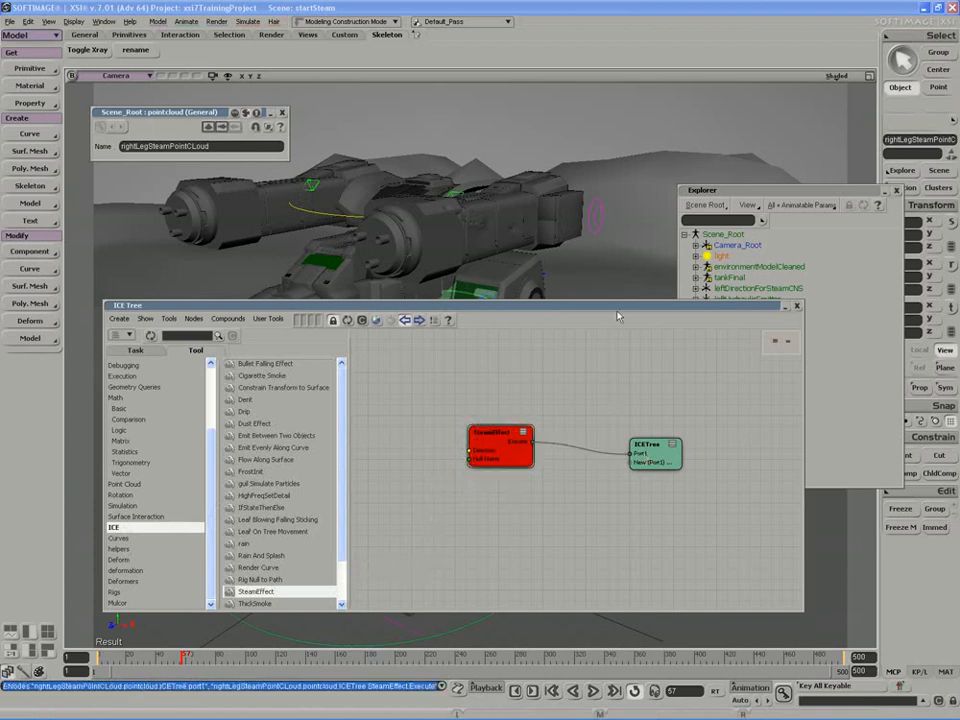
Duplicate the leftDirectionForSteamCNS null symmetrically across the YZ plane and name the copy rightDirectionForSteamCNS.
drag(623, 311, 683, 399)
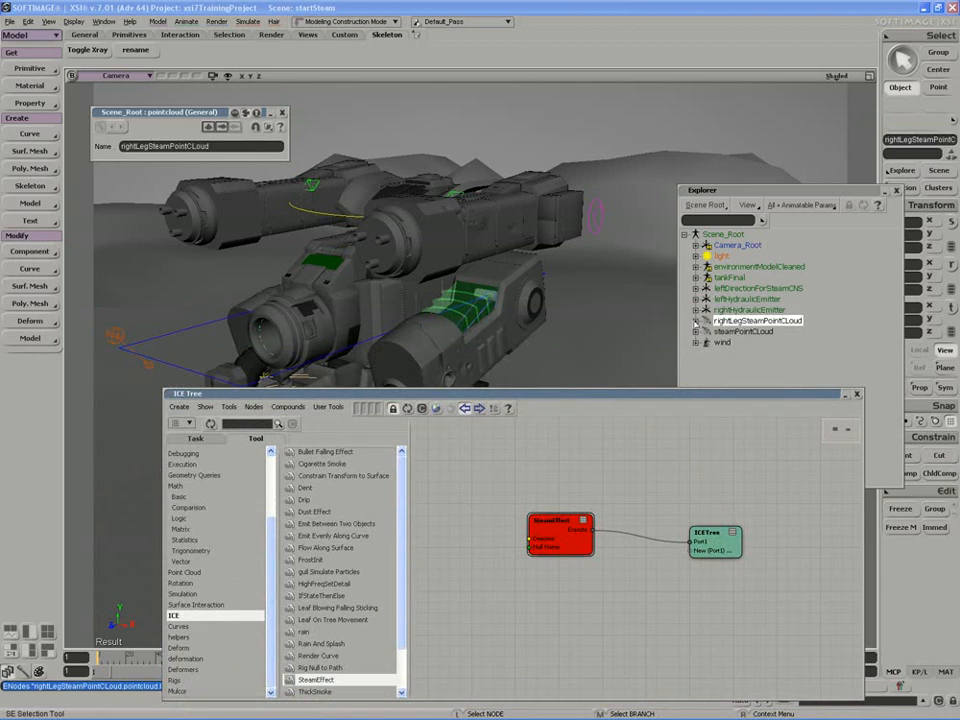
key(z)
drag(469, 340, 482, 259)
right_click(482, 261)
middle_click(473, 263)
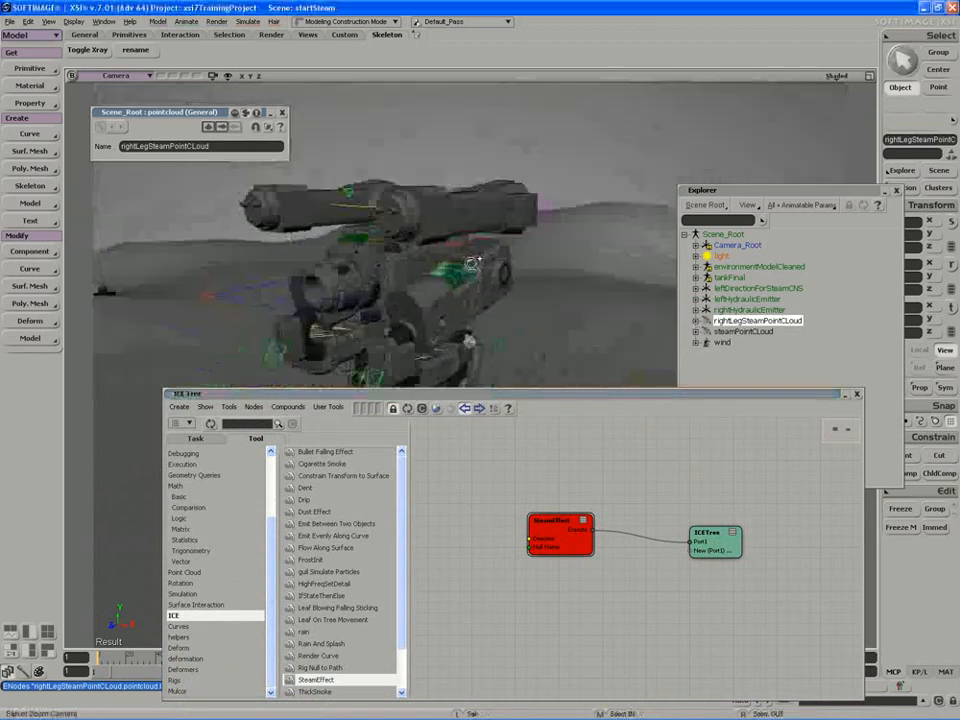
middle_drag(471, 262, 462, 256)
click(464, 254)
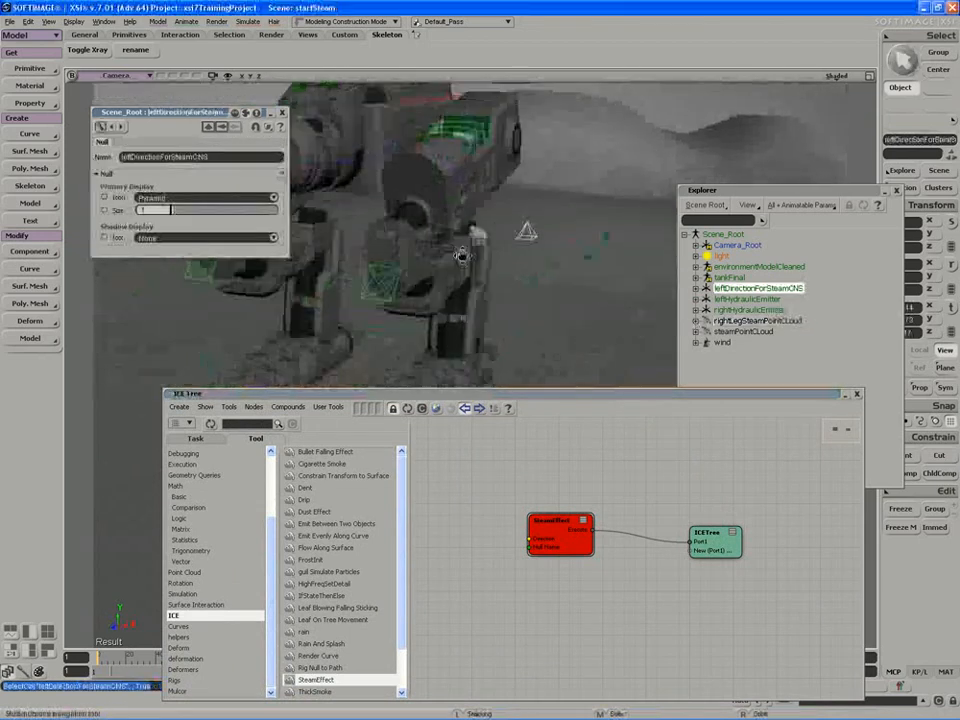
drag(462, 256, 395, 238)
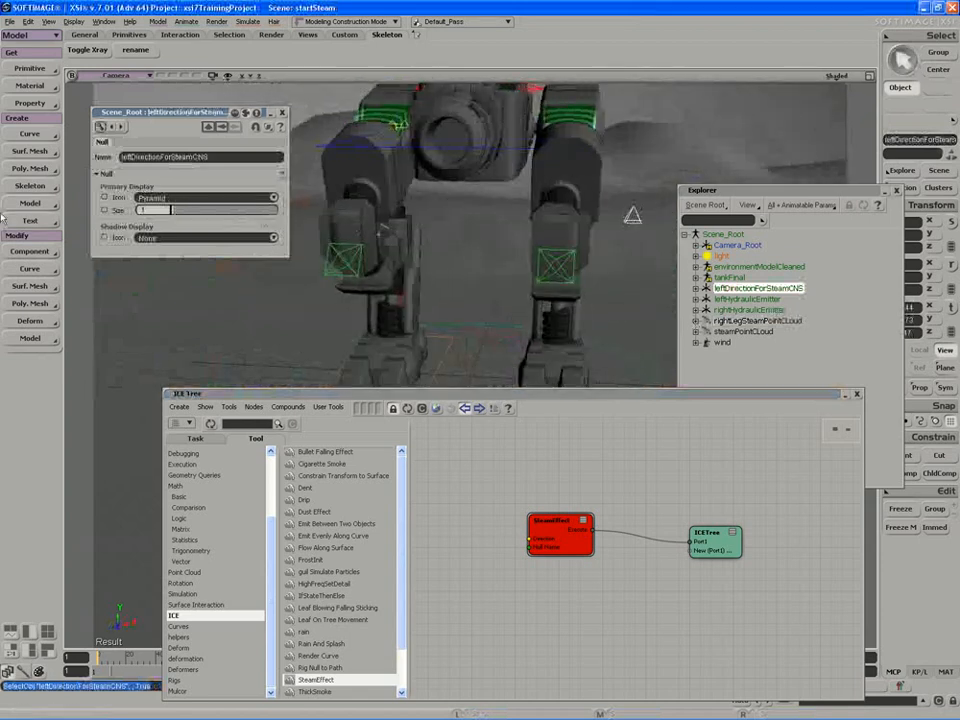
click(30, 185)
click(130, 399)
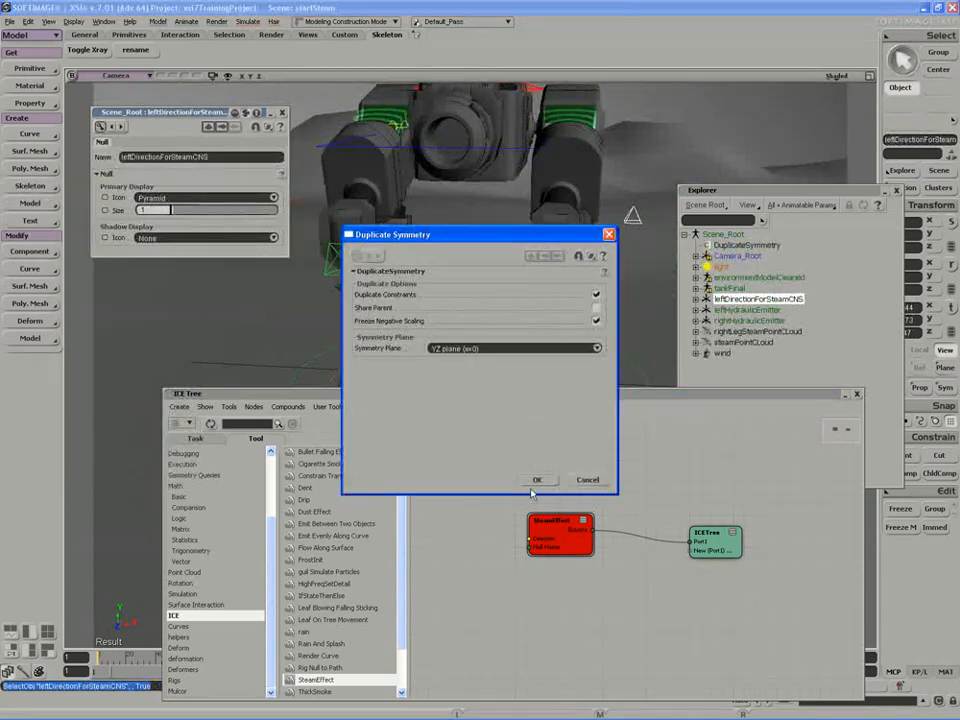
click(535, 481)
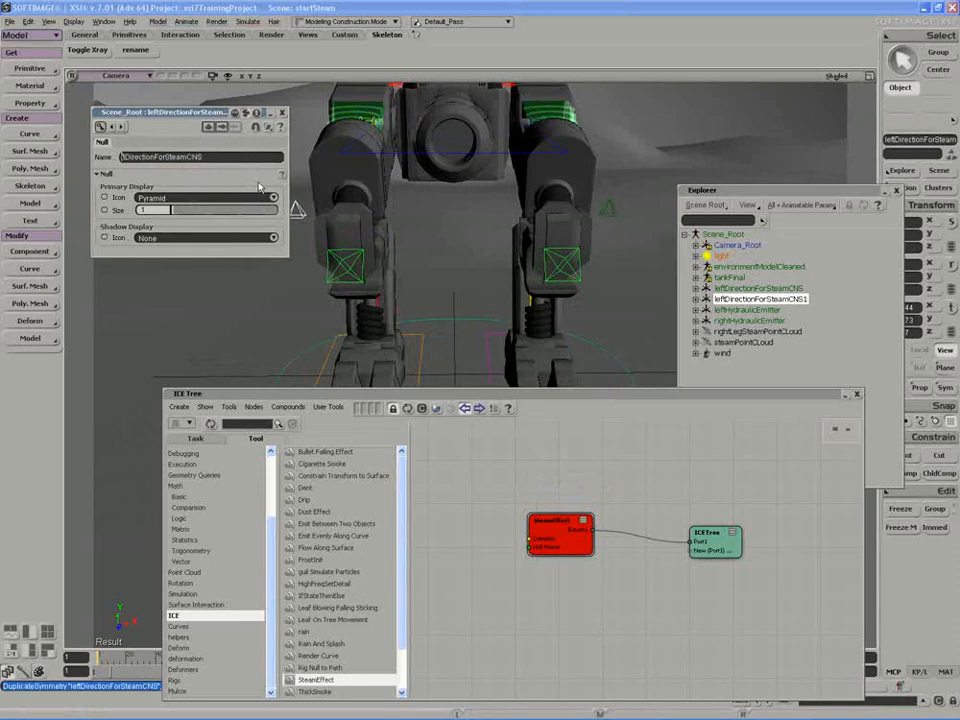
text(t)
key(Return)
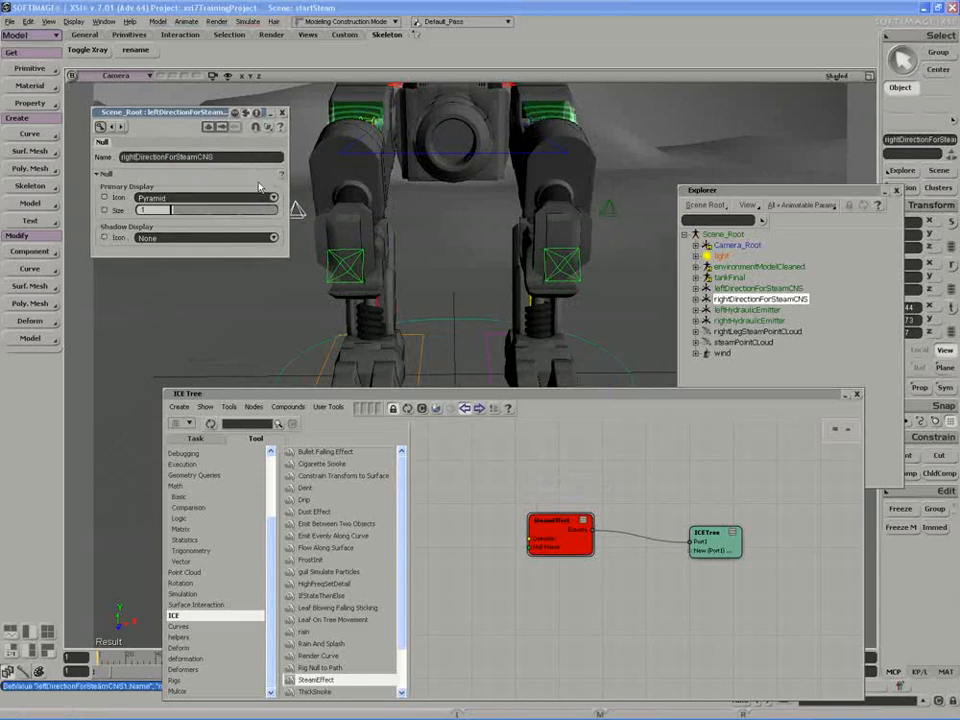
Bring the rightDirectionForSteamCNS null into the ICE tree as a Get Data node beside SteamEffect.
click(282, 112)
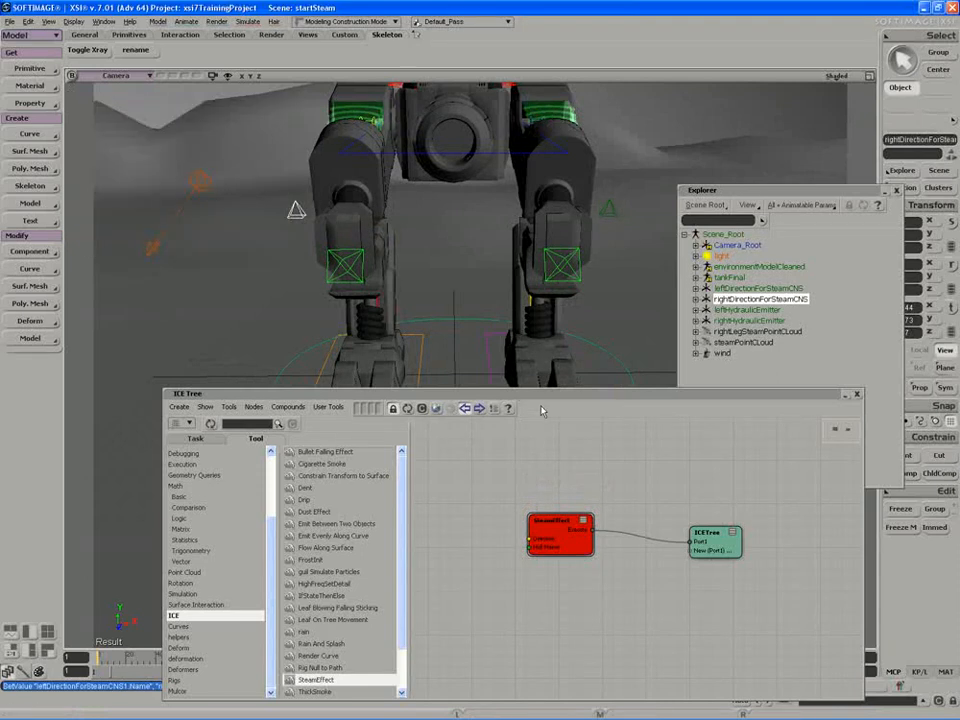
drag(540, 394, 452, 389)
click(743, 300)
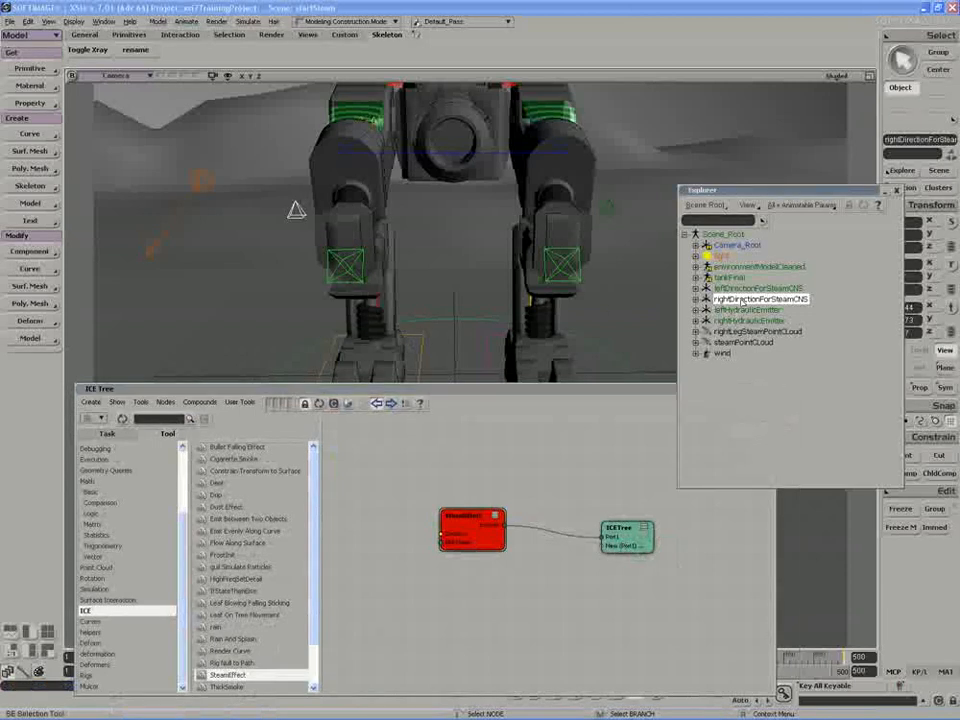
drag(396, 478, 351, 507)
mouse_move(447, 532)
mouse_down()
mouse_move(366, 533)
mouse_move(441, 535)
mouse_up()
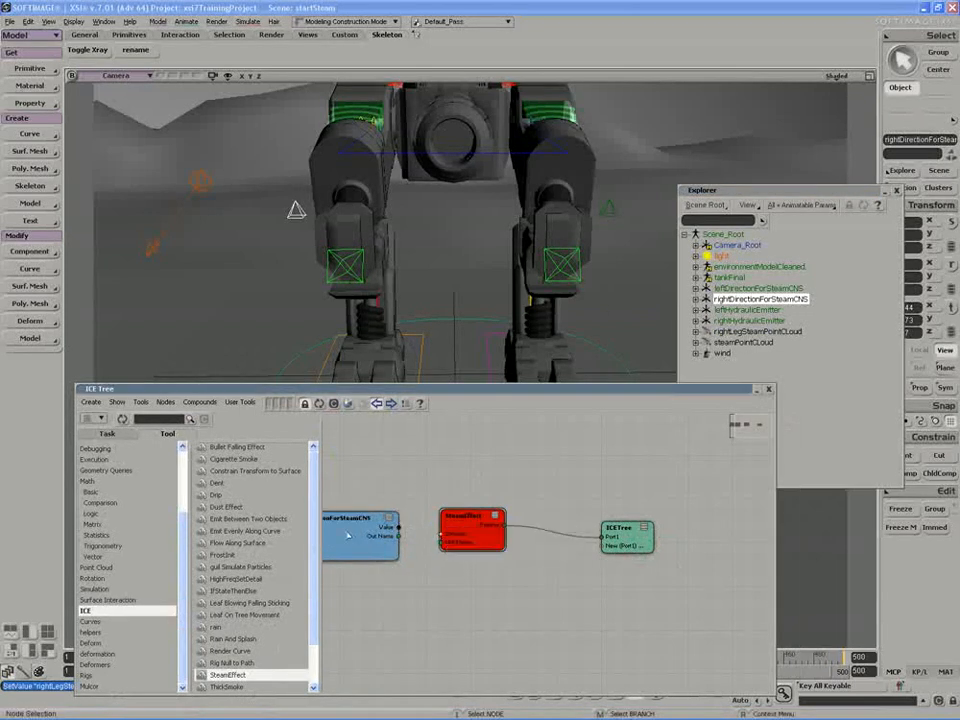
Point the rightDirectionForSteamCNS node at the null's kine.global.pos and connect its Value to SteamEffect's Direction input.
double_click(345, 529)
click(236, 167)
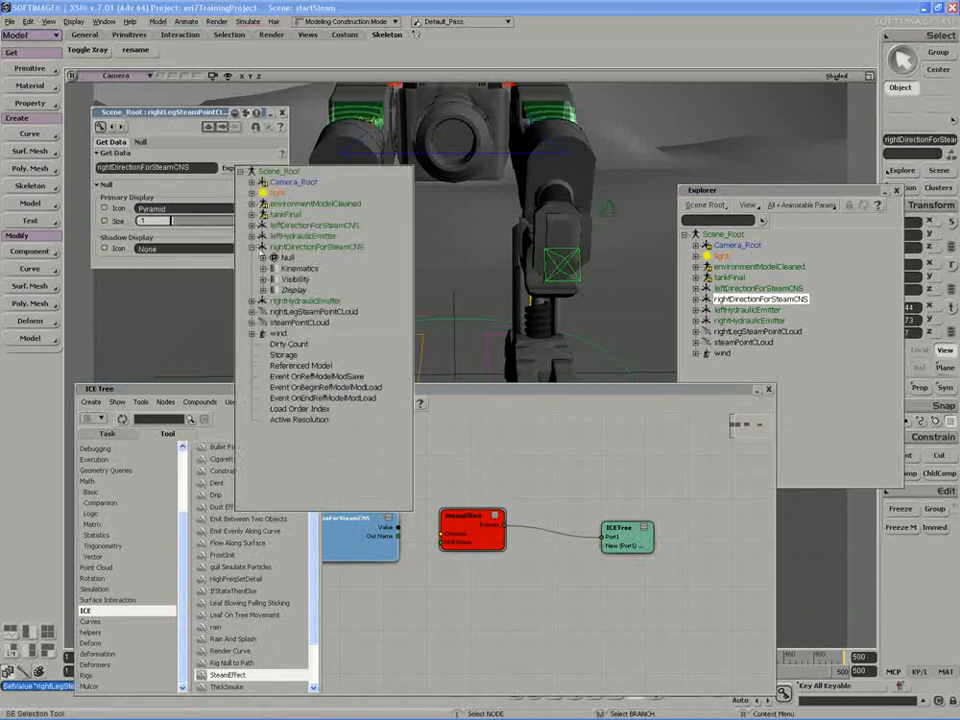
click(264, 268)
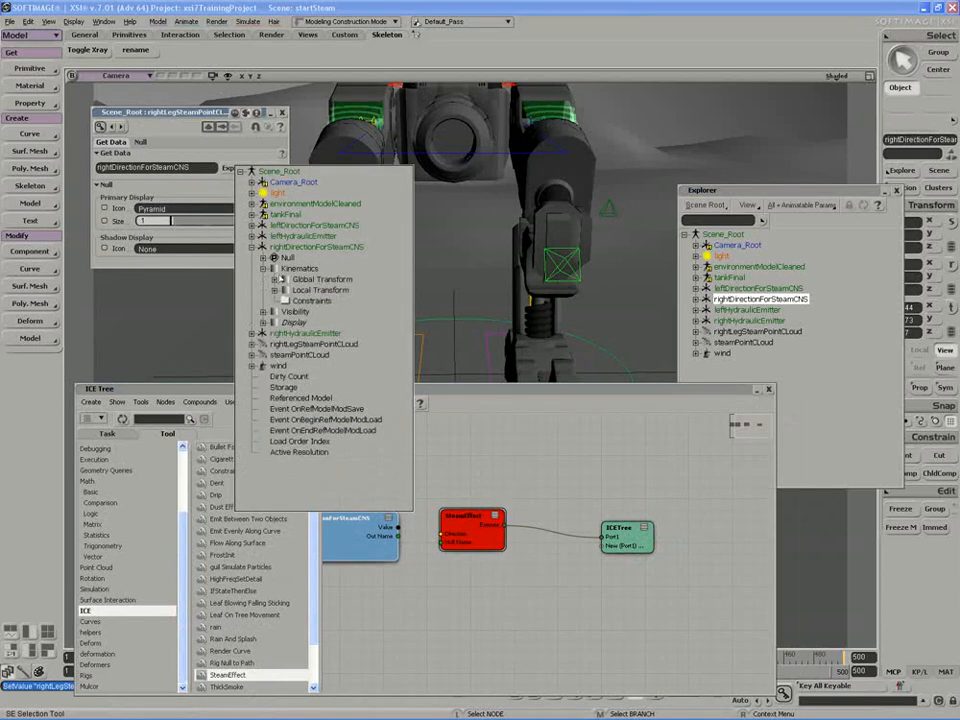
click(275, 280)
click(311, 289)
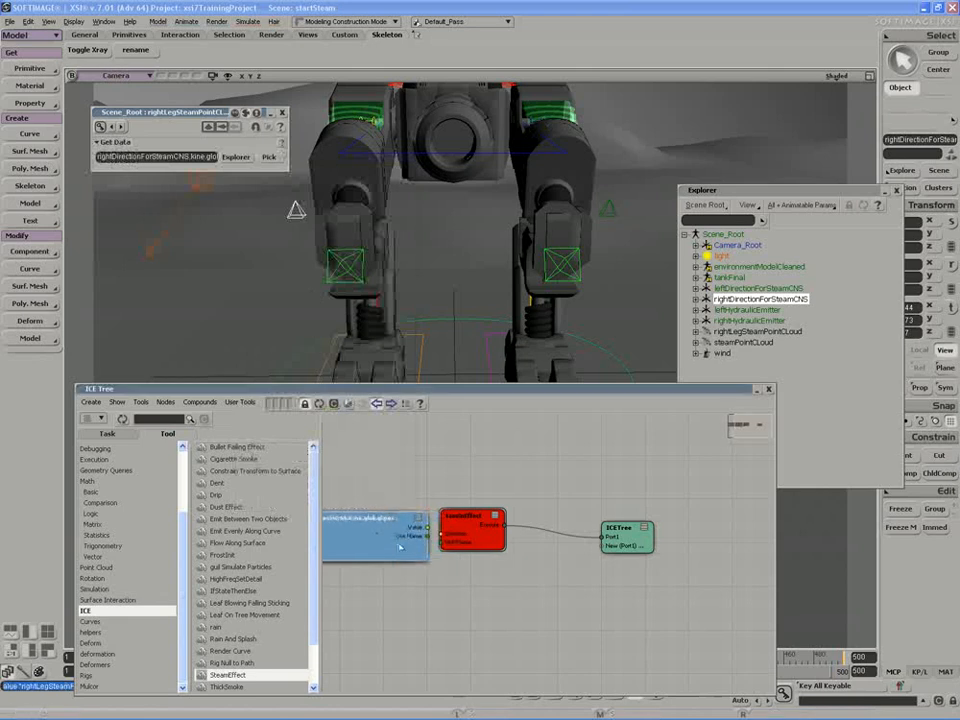
drag(418, 528, 482, 553)
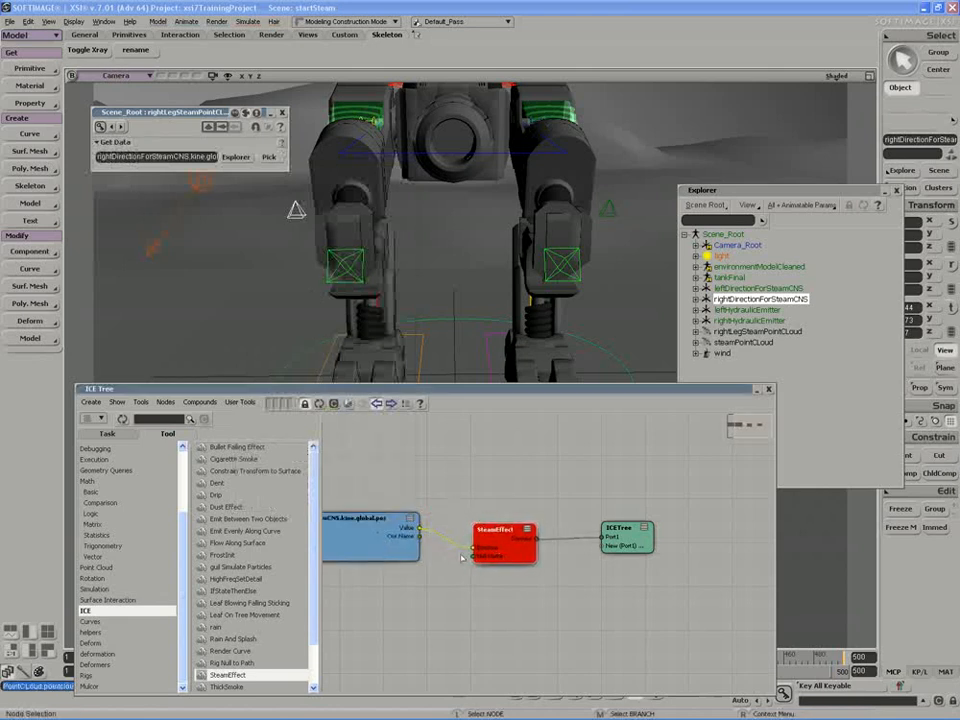
Translate the rightHydraulicEmitter null upwards and slightly inwards to sit at the leg's hydraulic joint.
click(761, 321)
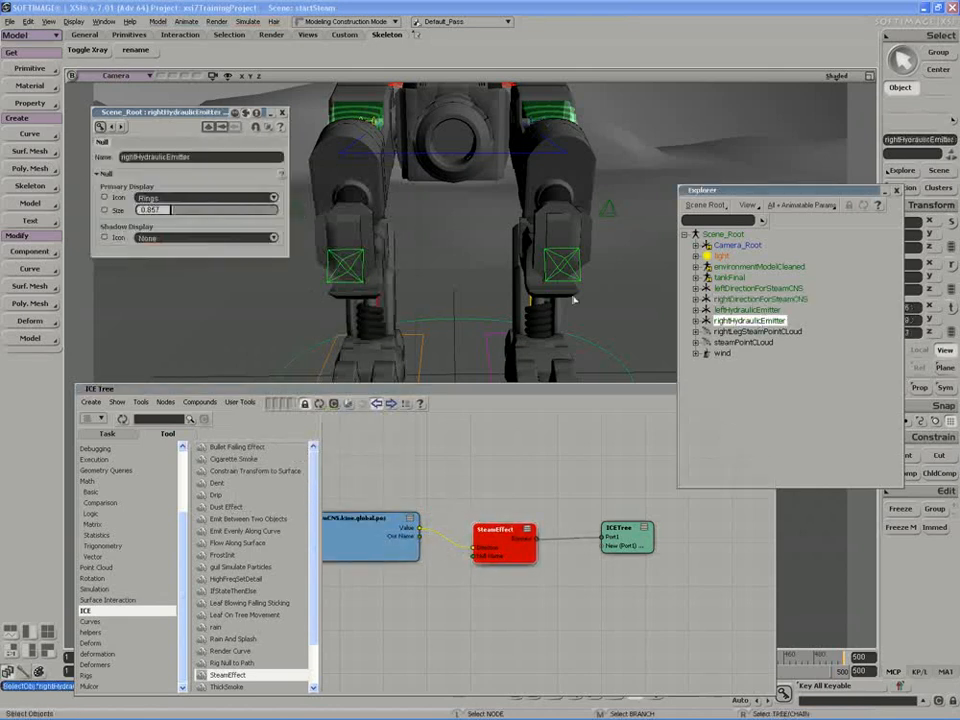
mouse_move(380, 250)
right_down()
mouse_move(457, 222)
mouse_move(465, 203)
mouse_move(446, 212)
right_up()
key(3)
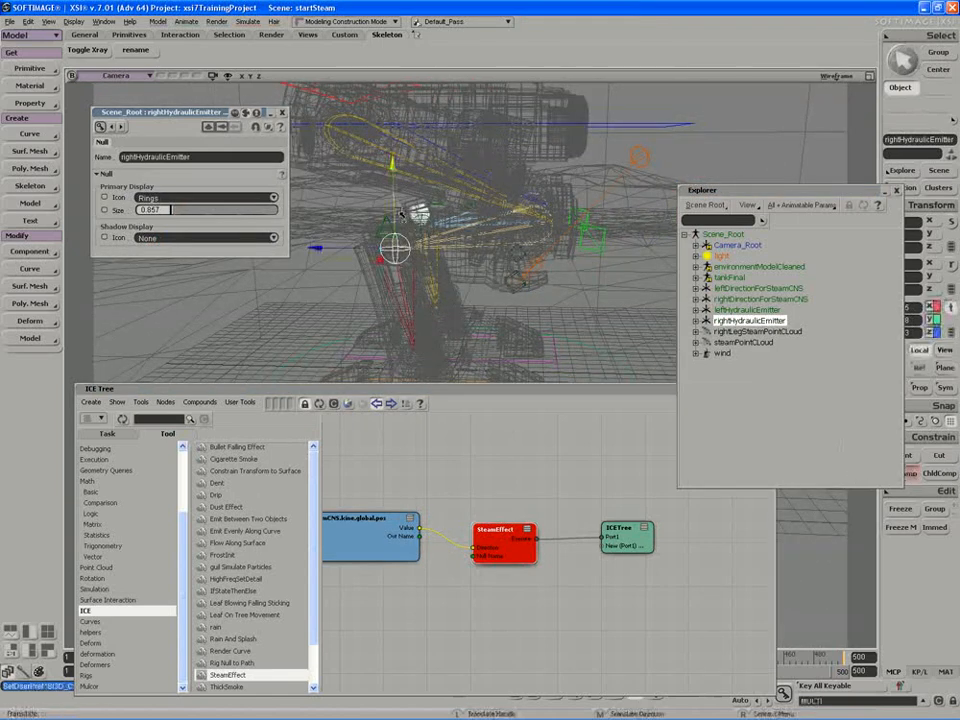
key(v)
drag(378, 196, 378, 193)
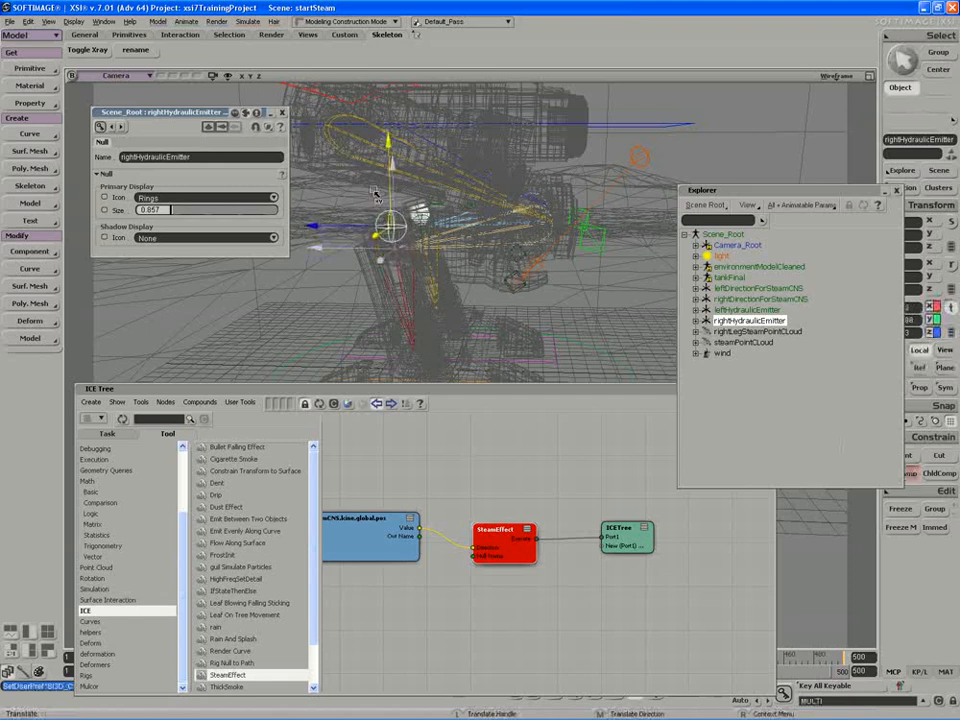
scroll(414, 264, up, 5)
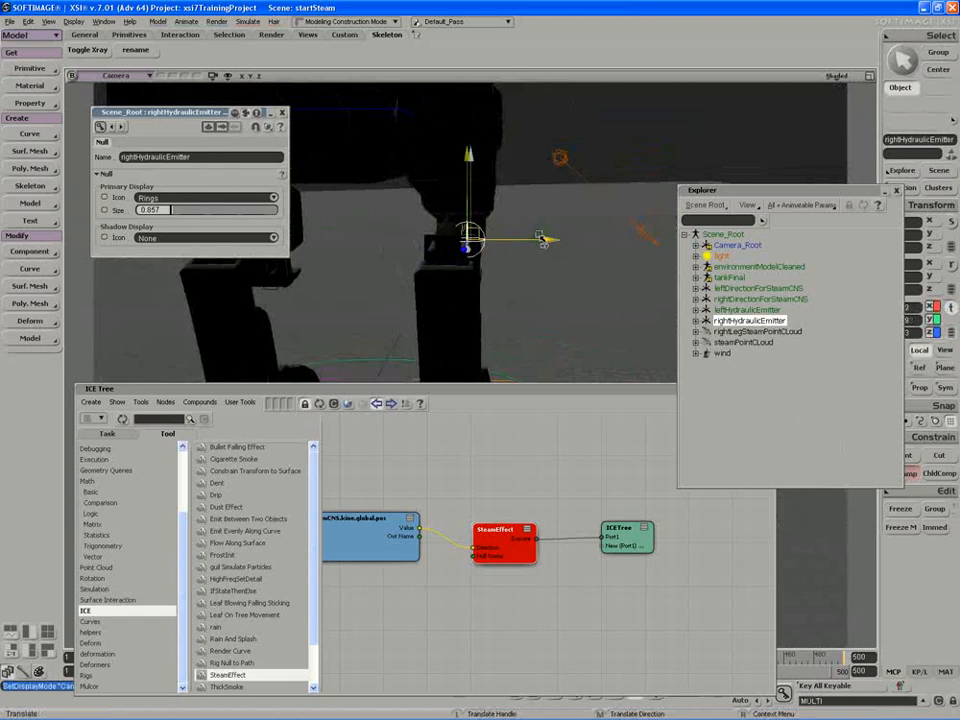
drag(546, 238, 539, 238)
key(s)
Add rightHydraulicEmitter to the ICE tree and connect its Out Name to SteamEffect's Null Name input.
drag(750, 320, 518, 541)
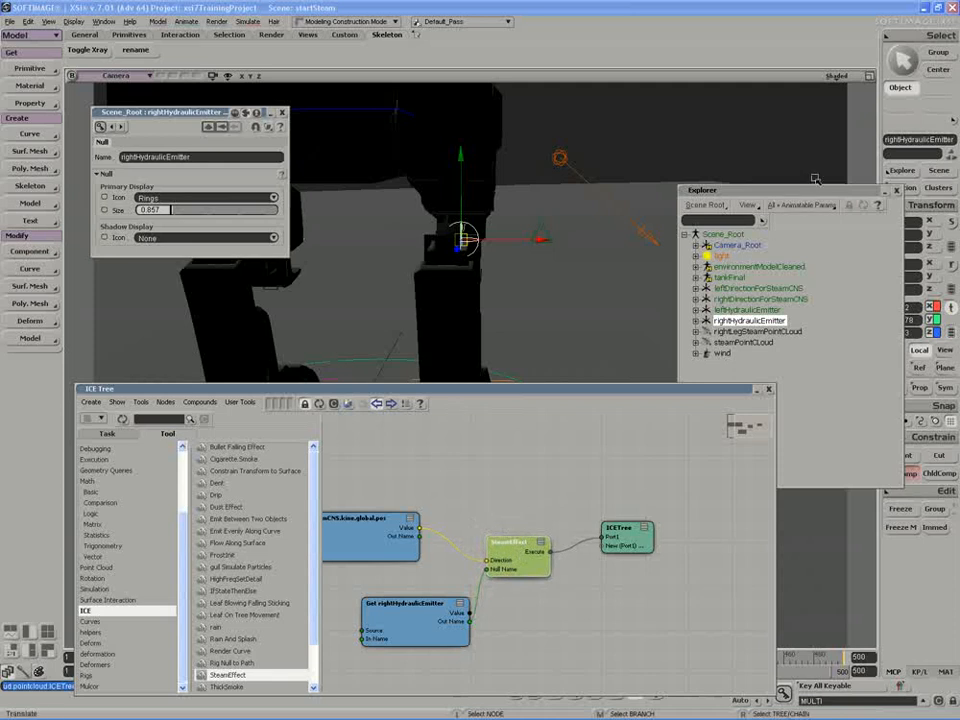
double_click(812, 190)
click(520, 265)
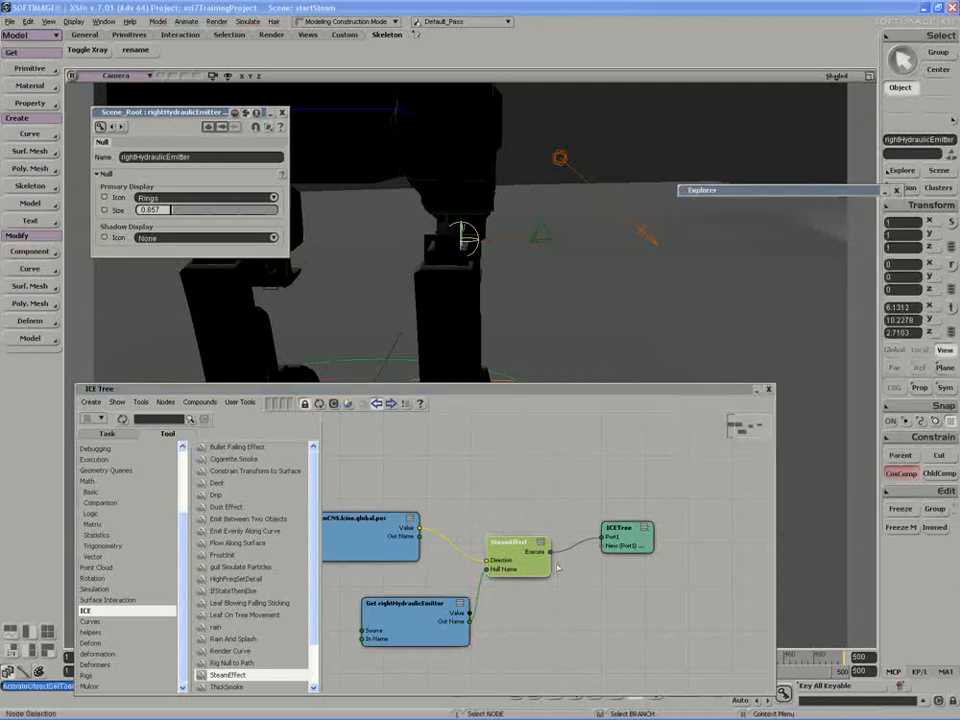
Assign a new Lambert material to rightLegSteamPointCLoud and show it in the Render Tree.
key(8)
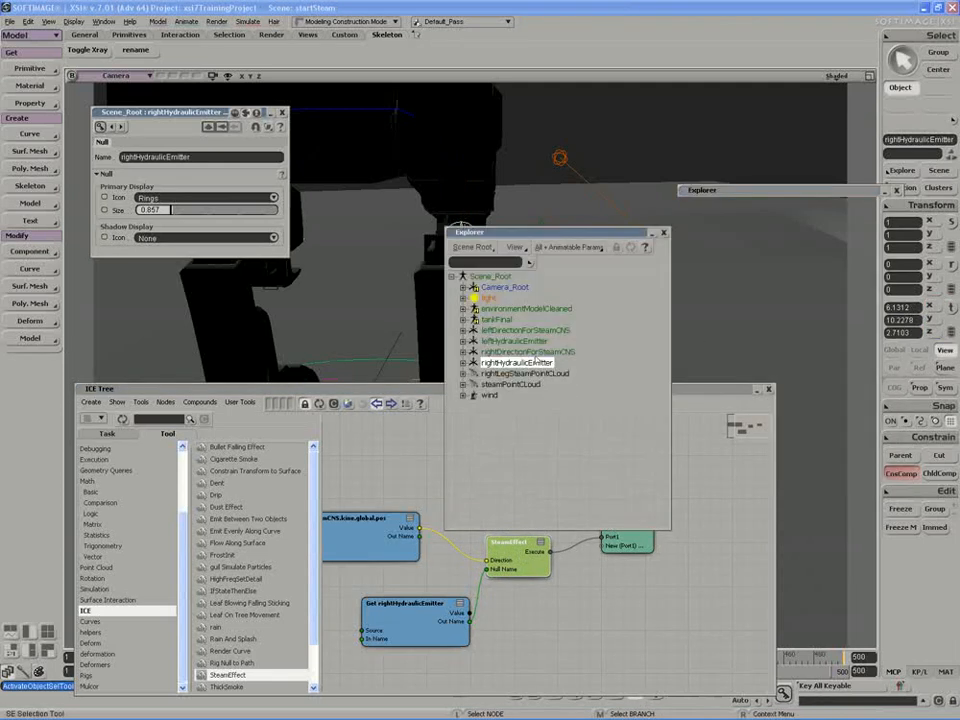
click(505, 374)
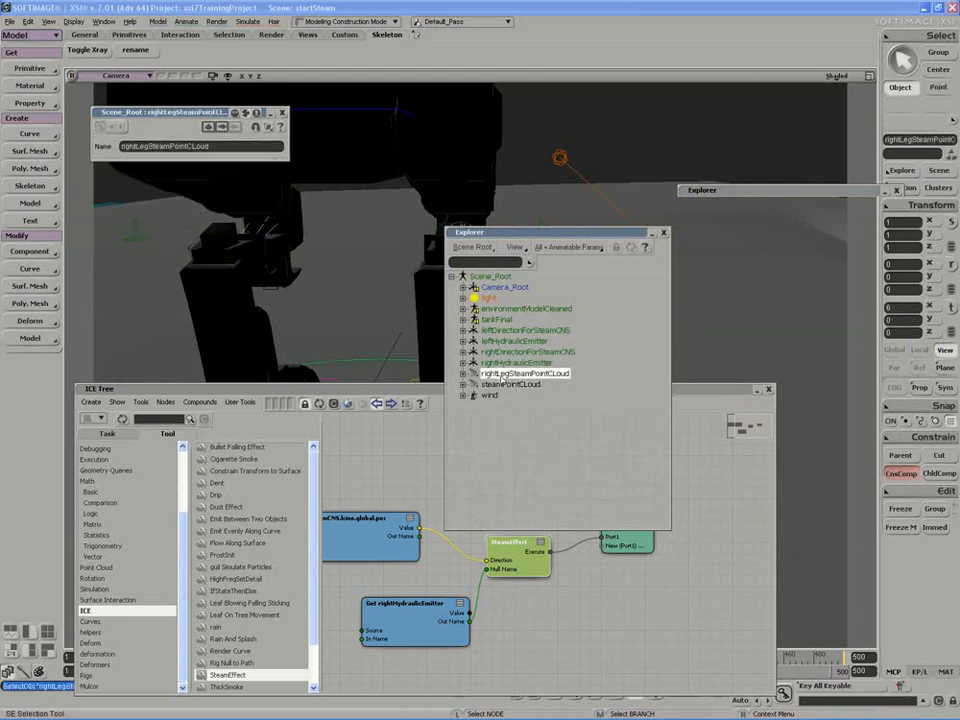
key(7)
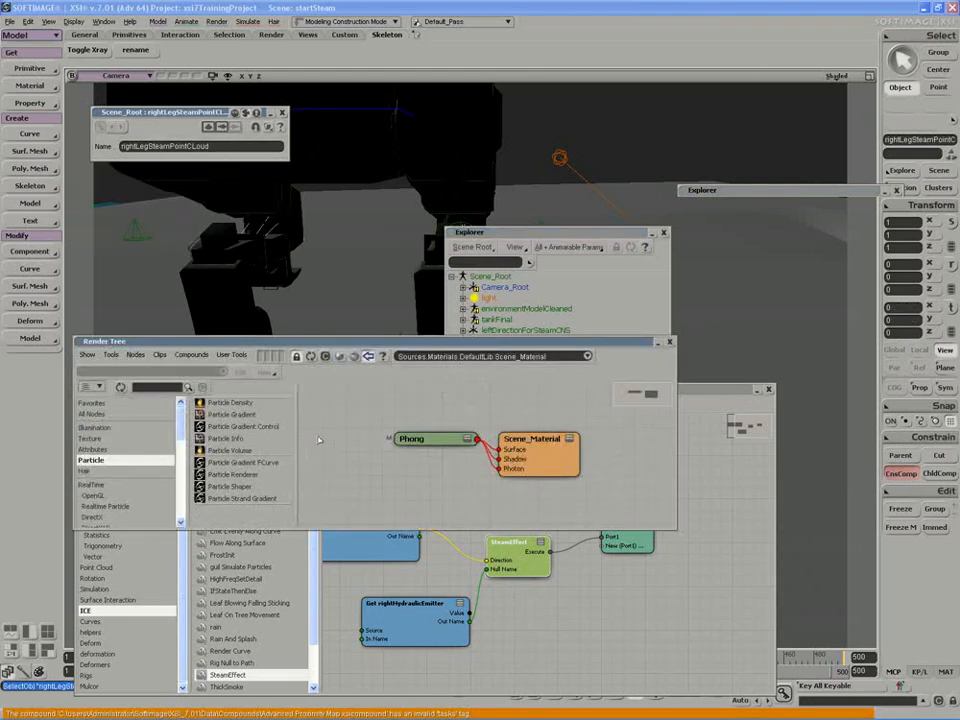
drag(574, 455, 633, 447)
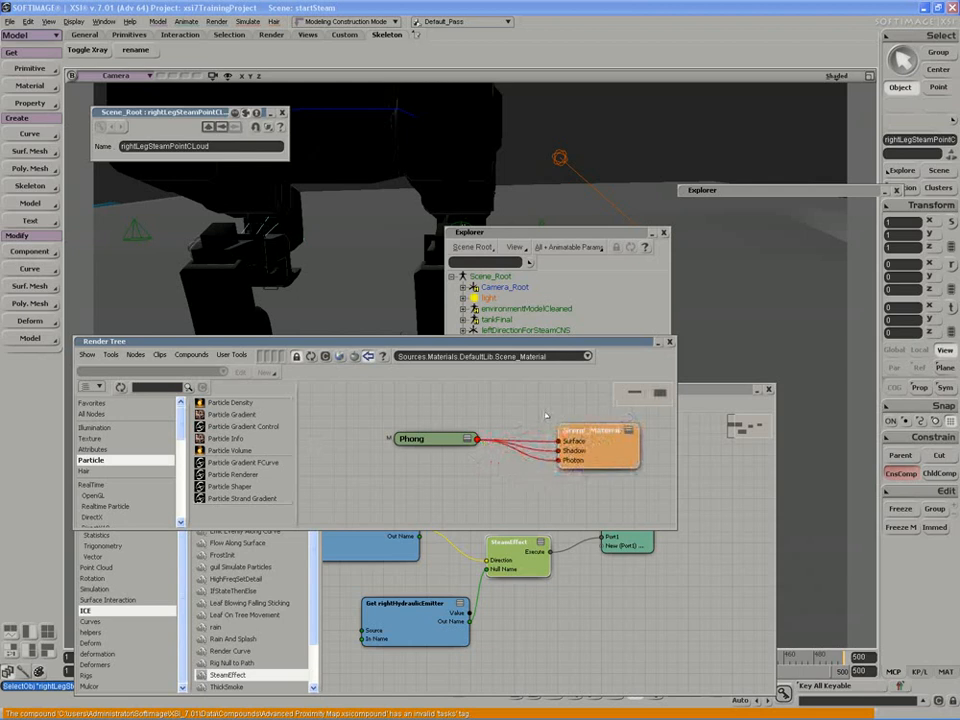
click(30, 86)
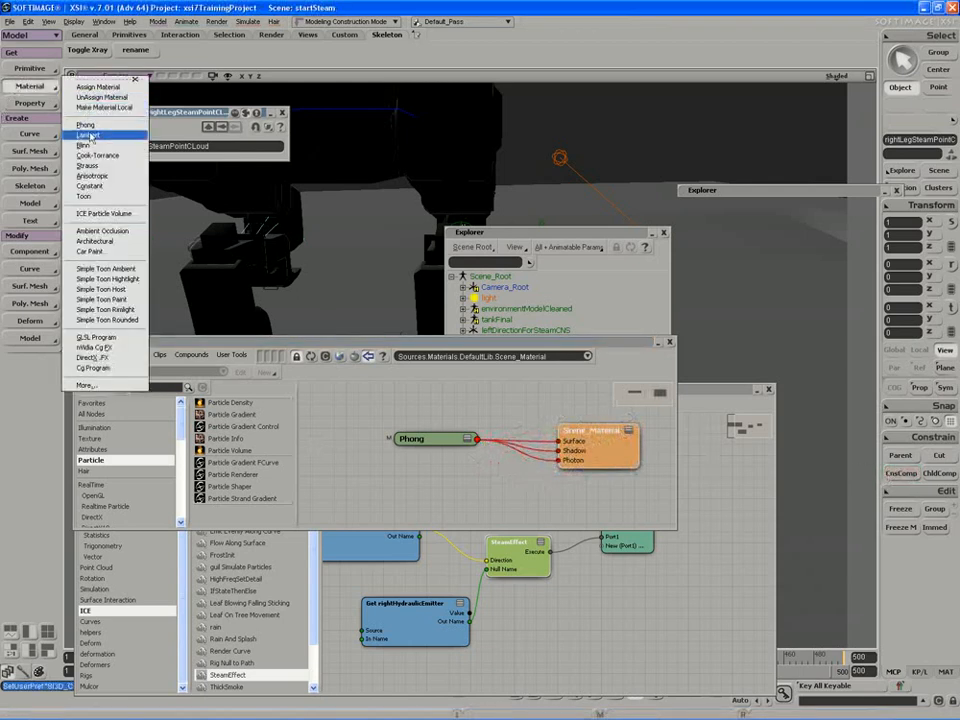
click(89, 135)
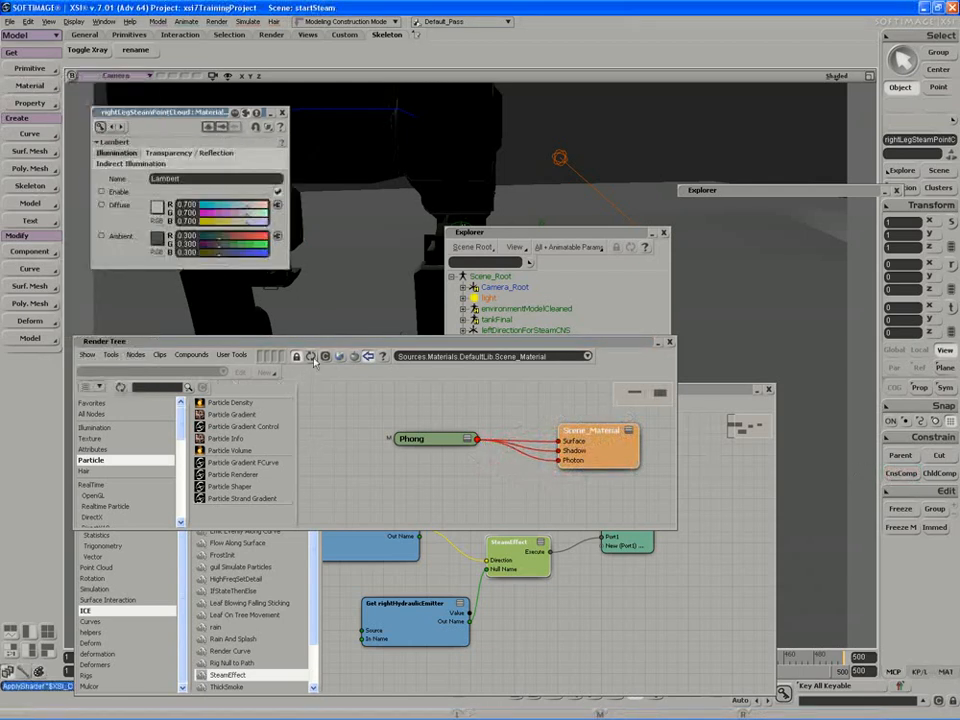
click(311, 357)
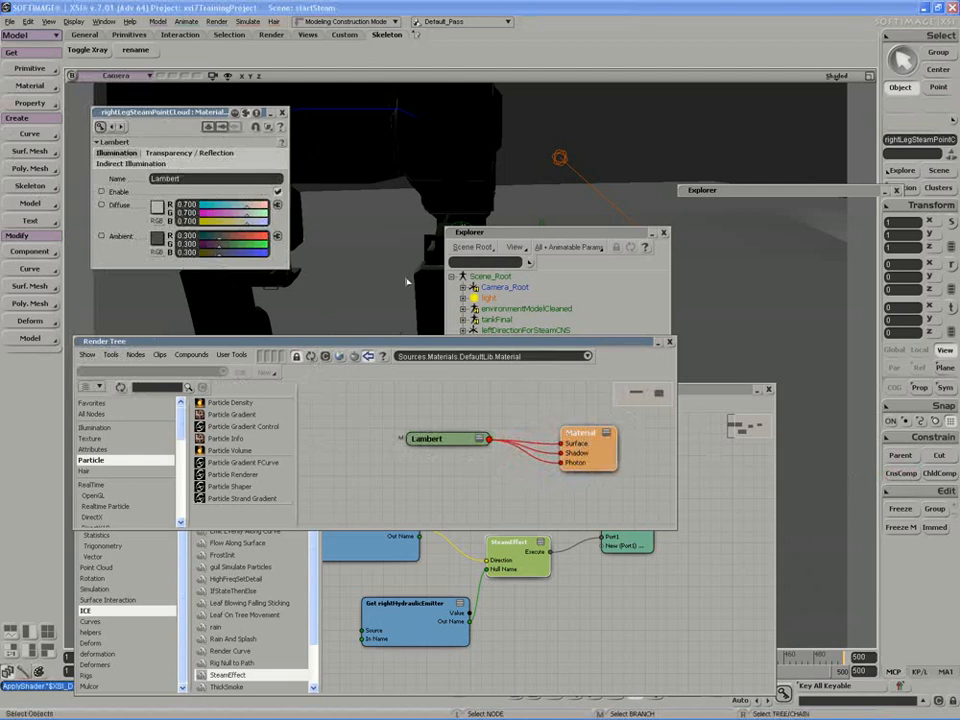
Rename the point cloud's new material node as steamMat1.
click(282, 113)
double_click(591, 438)
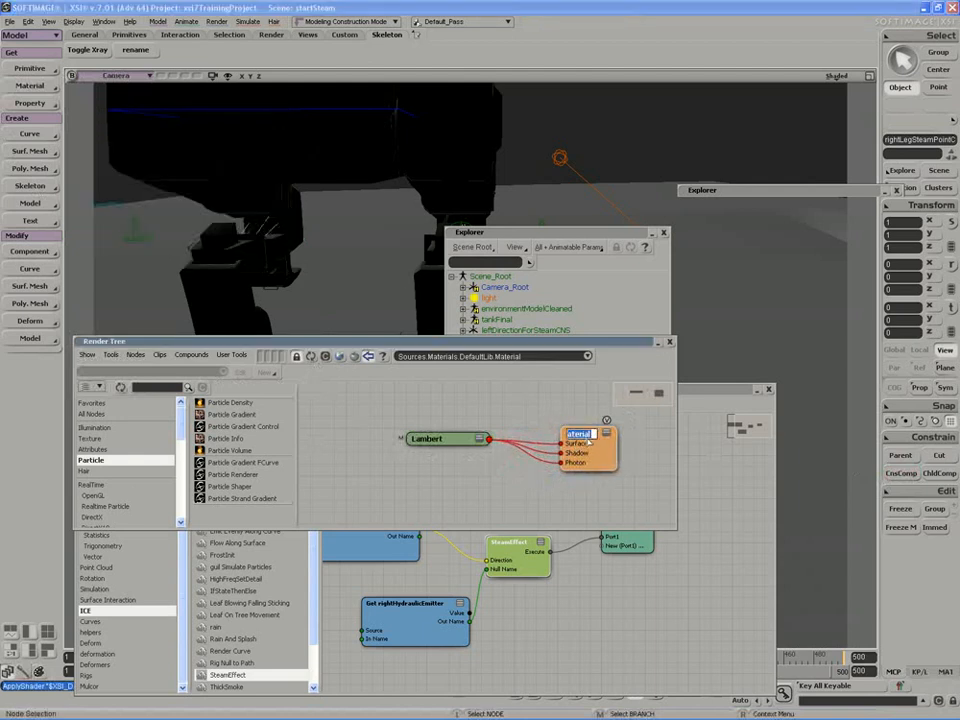
text(steamMat1)
key(Return)
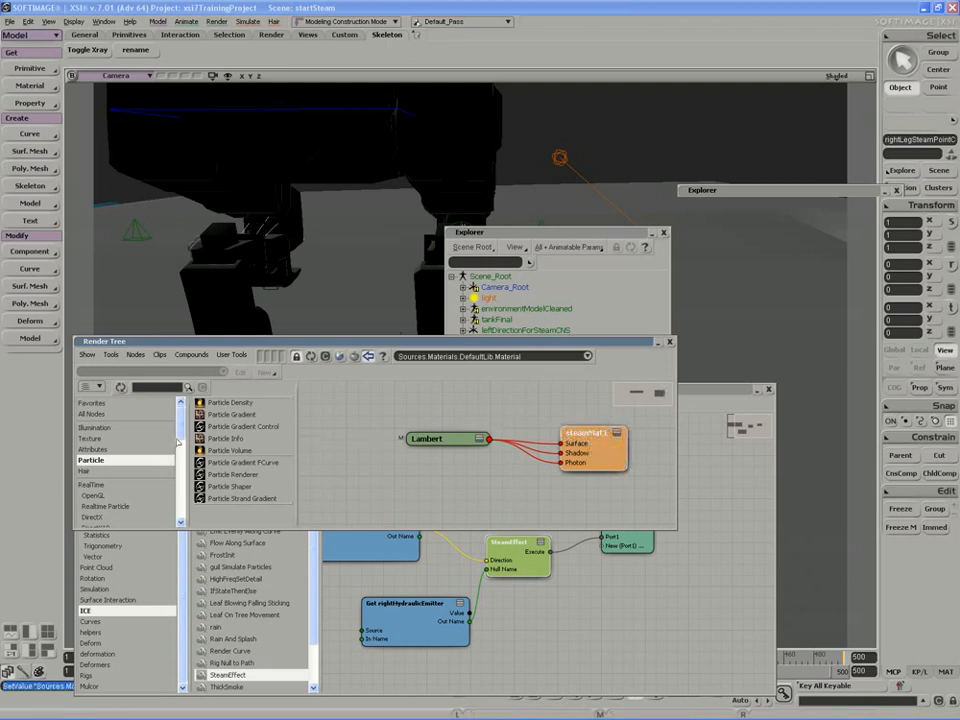
Add the SteamShader compound from Shader Compounds and connect its Volume output to steamMat1's Volume port.
scroll(152, 502, down, 5)
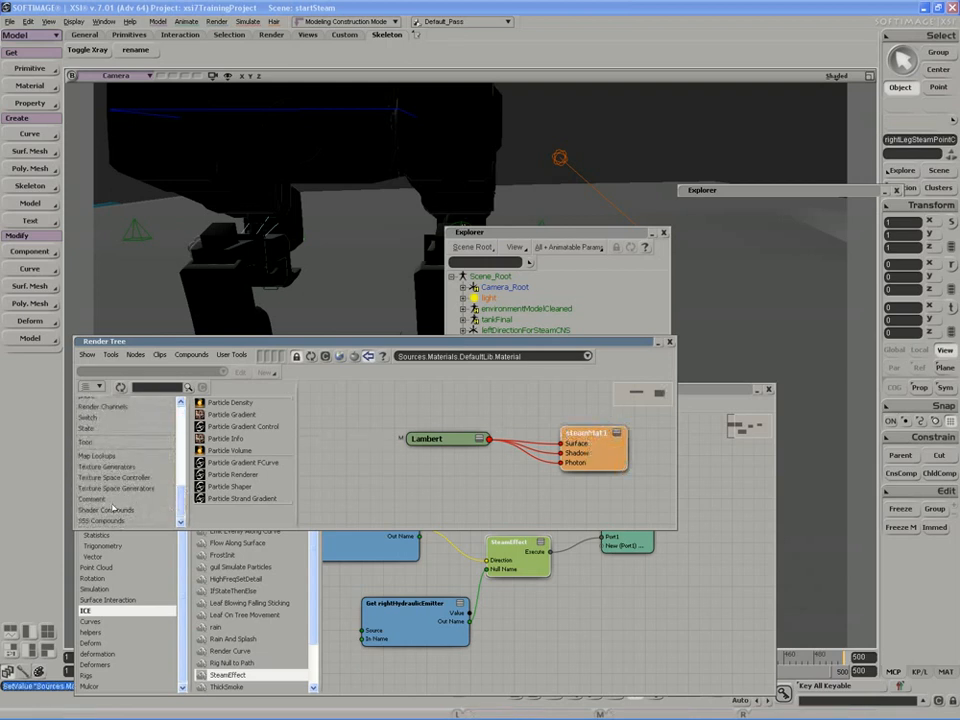
click(110, 510)
drag(227, 450, 369, 468)
drag(443, 486, 607, 447)
click(604, 455)
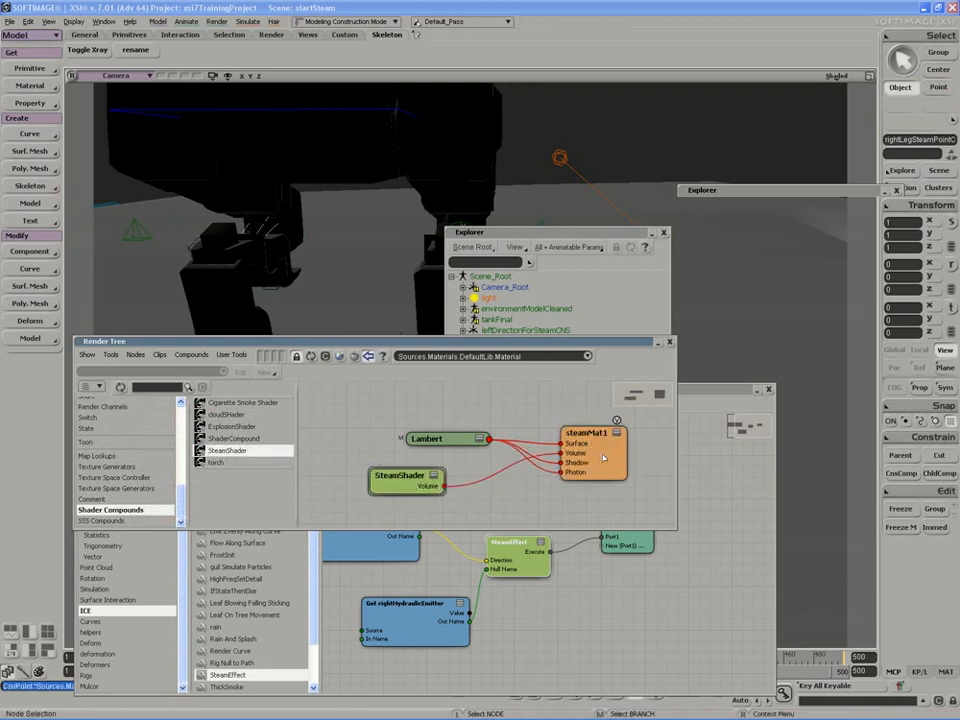
Delete the Lambert shader from the render tree and place the SteamShader node closer to steamMat1.
click(451, 447)
key(Delete)
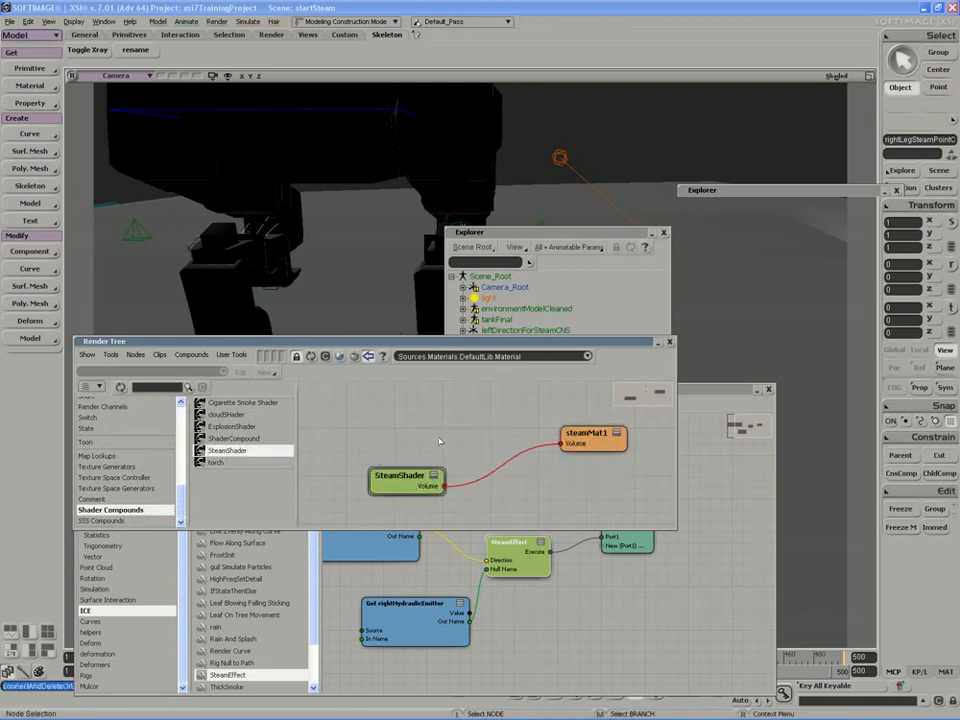
drag(405, 481, 445, 452)
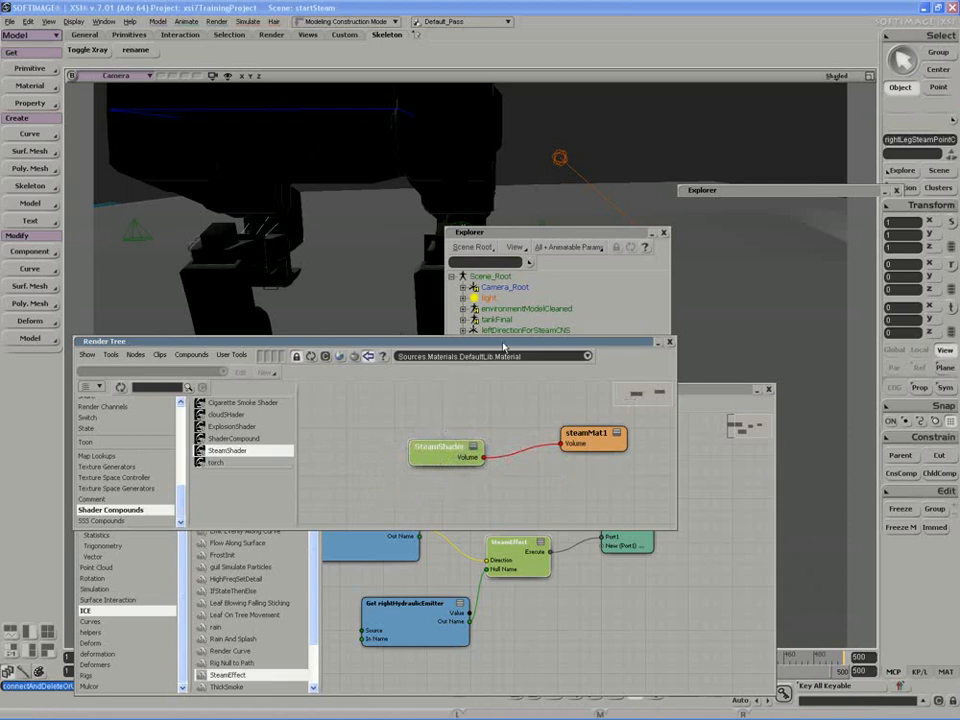
Close the open Explorer and ICE Tree windows, moving the Render Tree out of the way.
drag(503, 346, 553, 458)
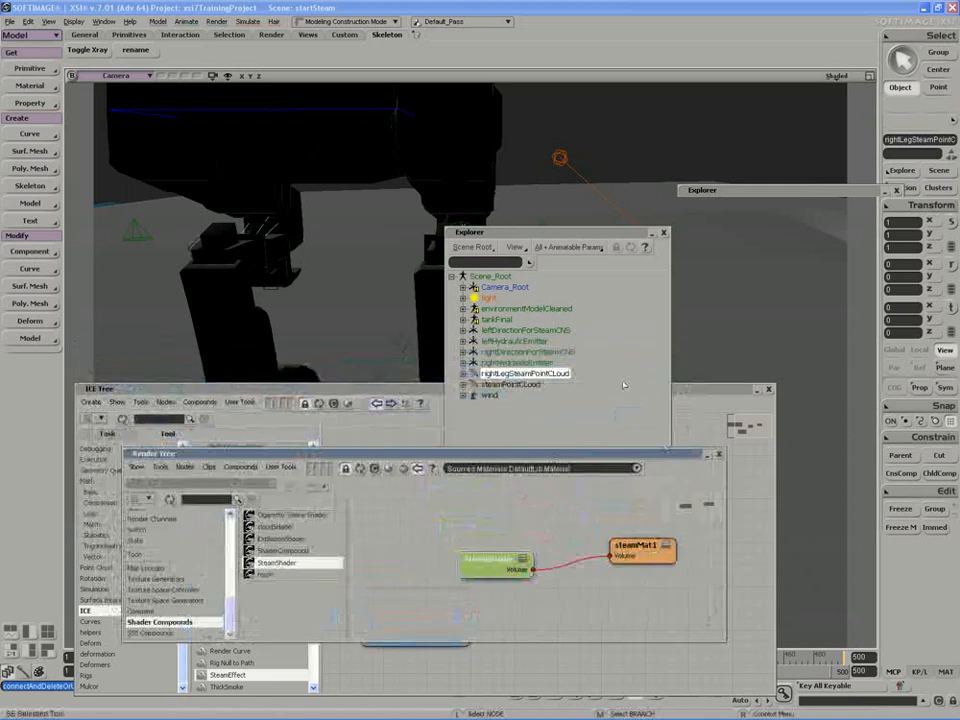
click(664, 233)
click(768, 390)
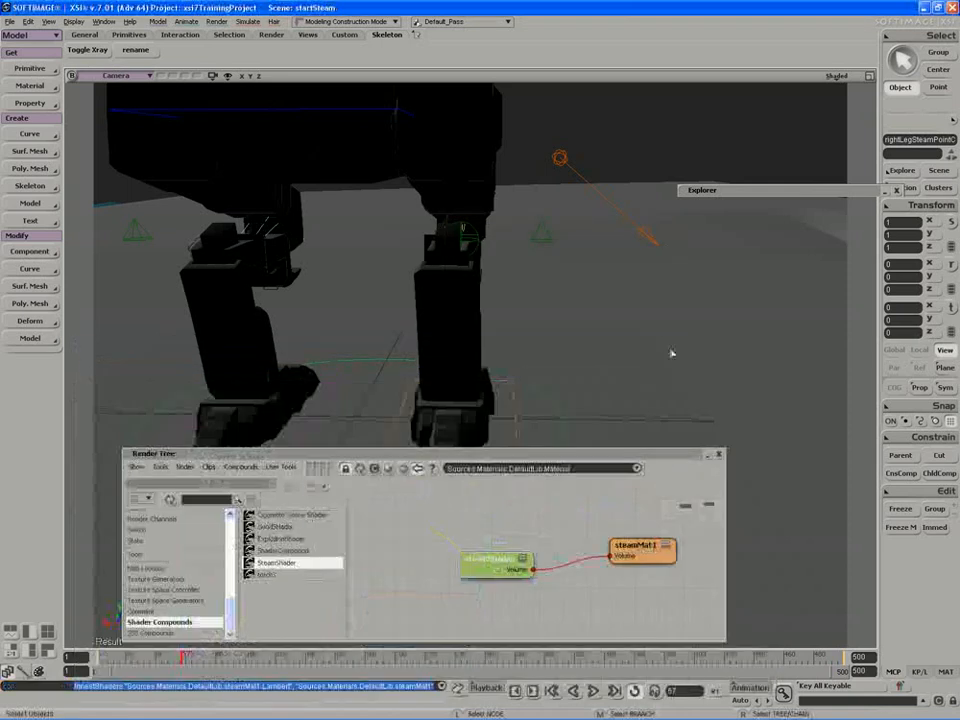
Switch the Camera view to Wireframe display and play the simulation to check the steam on both legs.
middle_drag(672, 353, 530, 416)
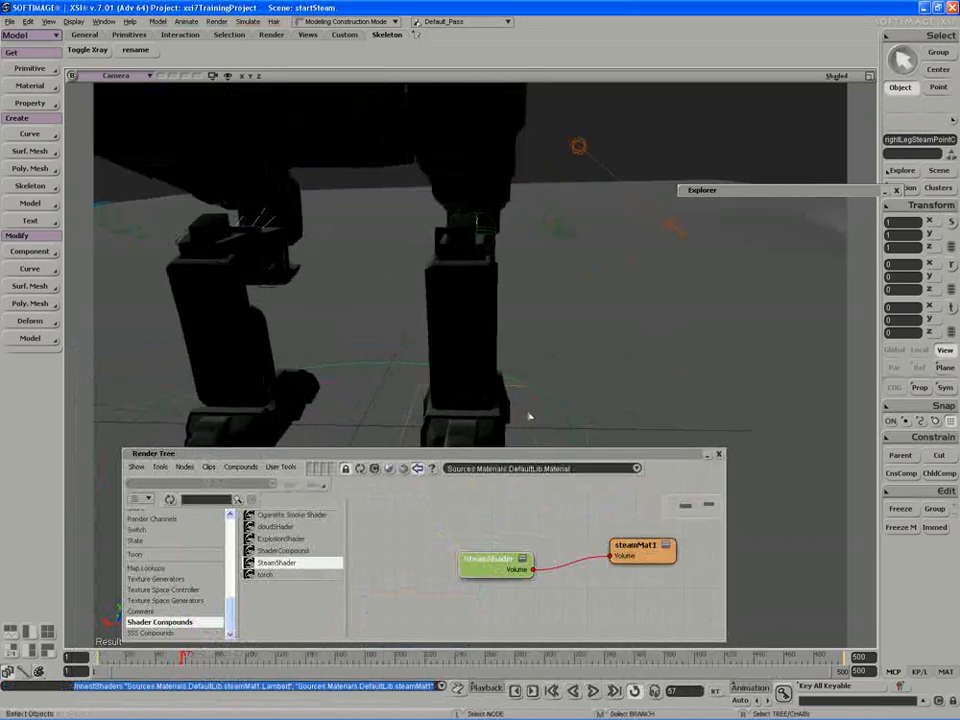
click(836, 76)
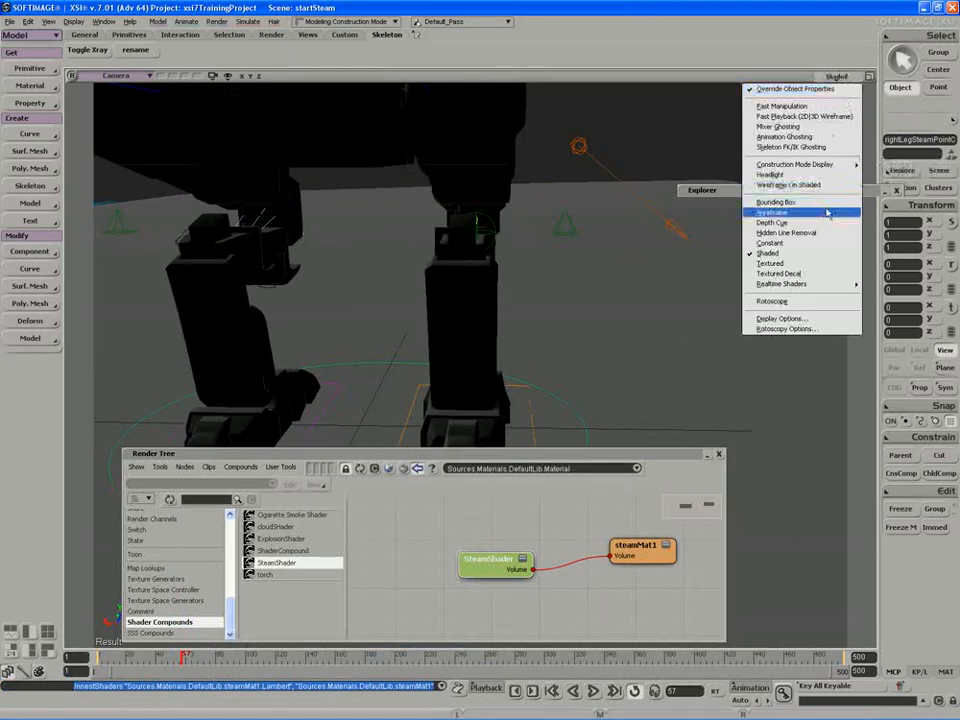
click(827, 213)
click(593, 692)
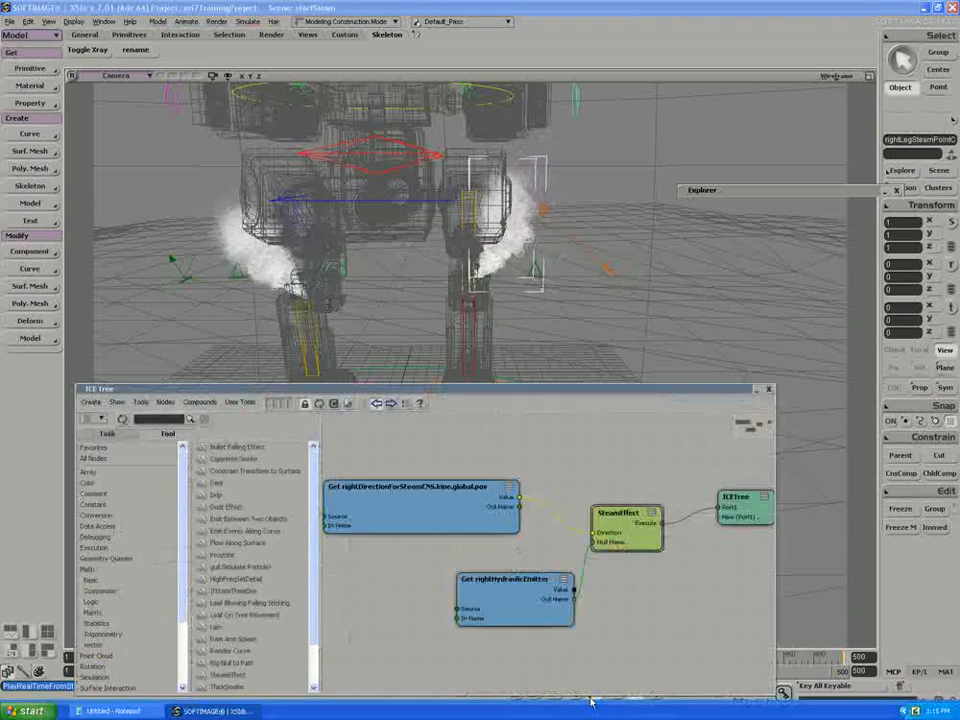
click(591, 699)
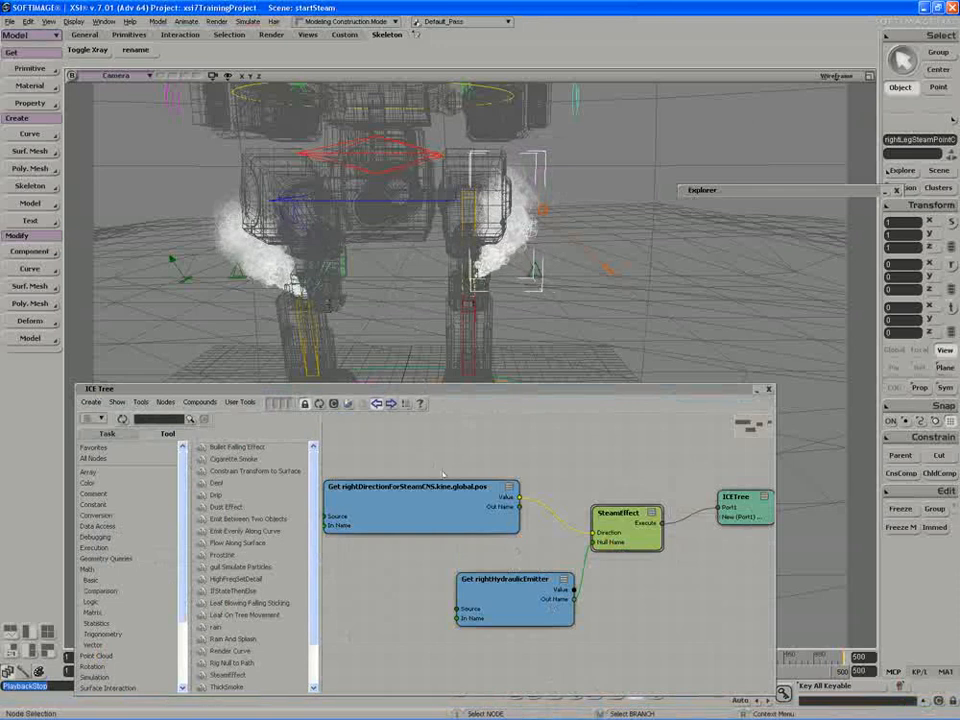
Open the SteamEffect compound for editing and show the properties of its Emit from Null node.
double_click(605, 508)
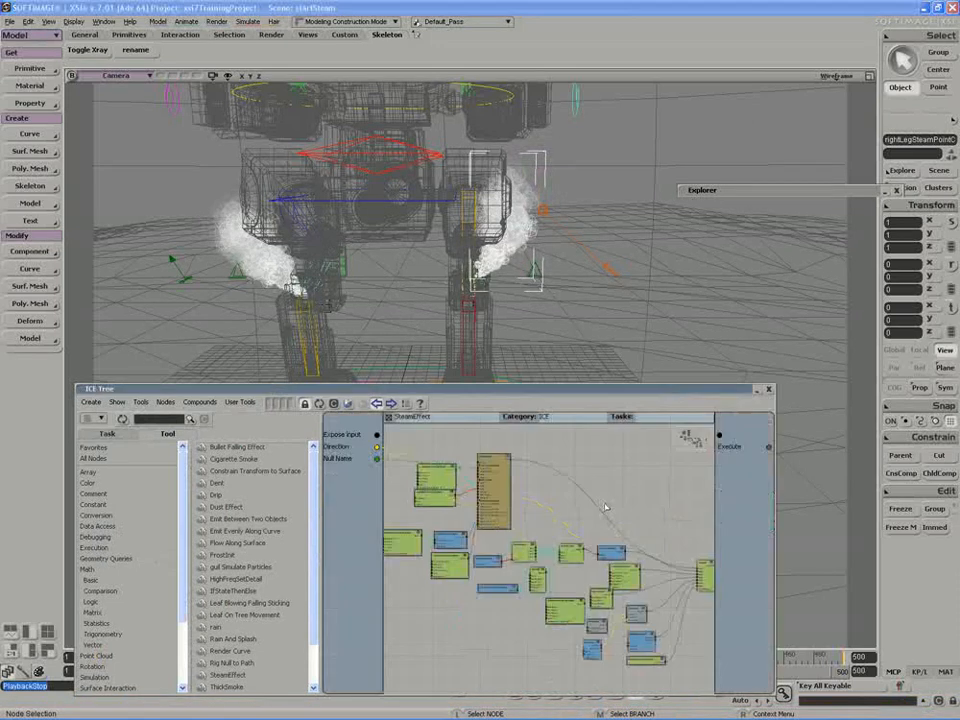
scroll(587, 502, up, 4)
double_click(519, 513)
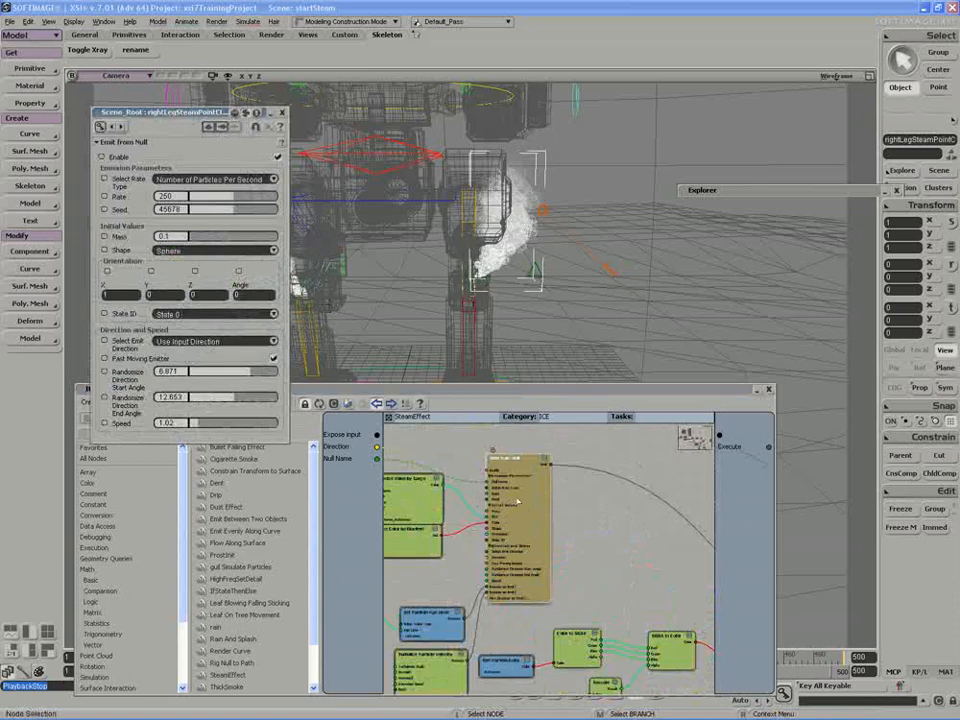
click(519, 502)
scroll(519, 502, up, 3)
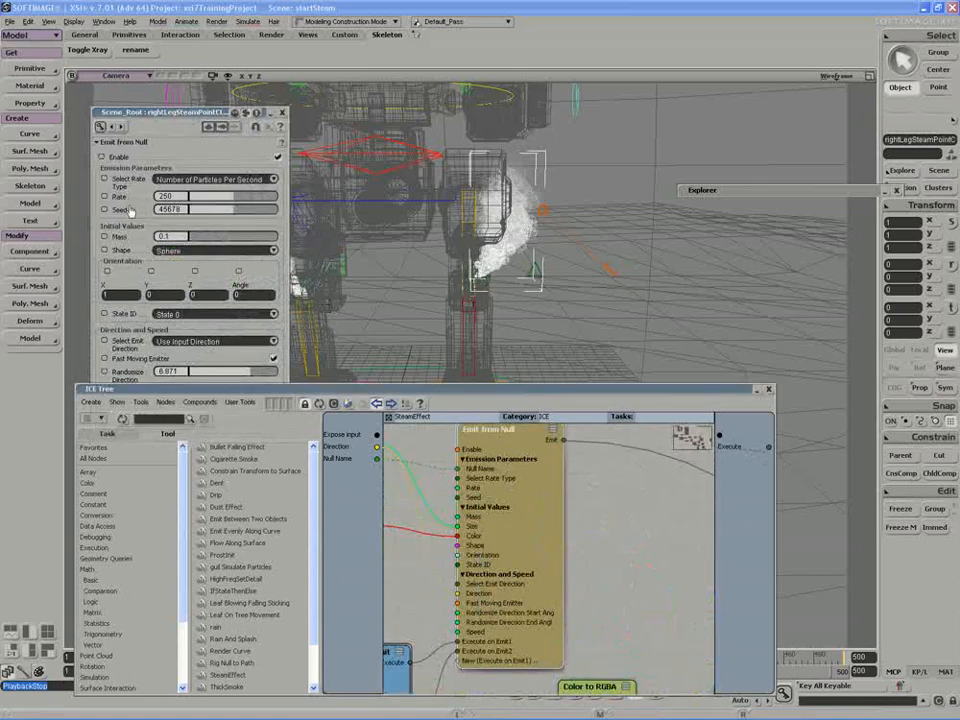
Reseed Emit from Null to about 24859 and the Randomize Value by Range node driving particle size to about 201299.
click(214, 211)
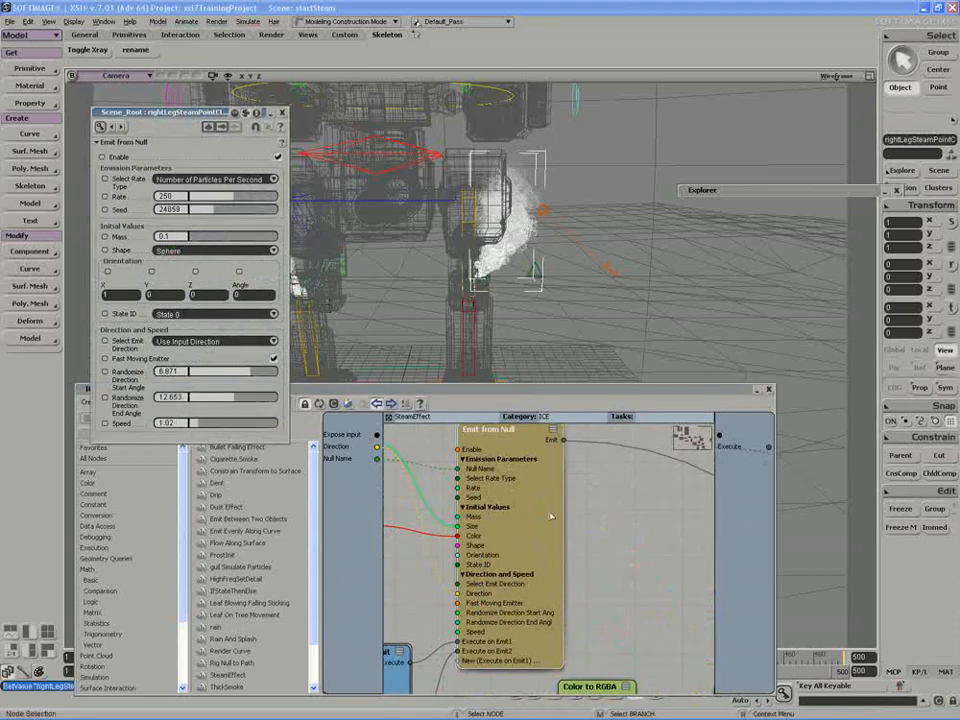
drag(491, 541, 606, 536)
drag(481, 506, 588, 590)
double_click(543, 538)
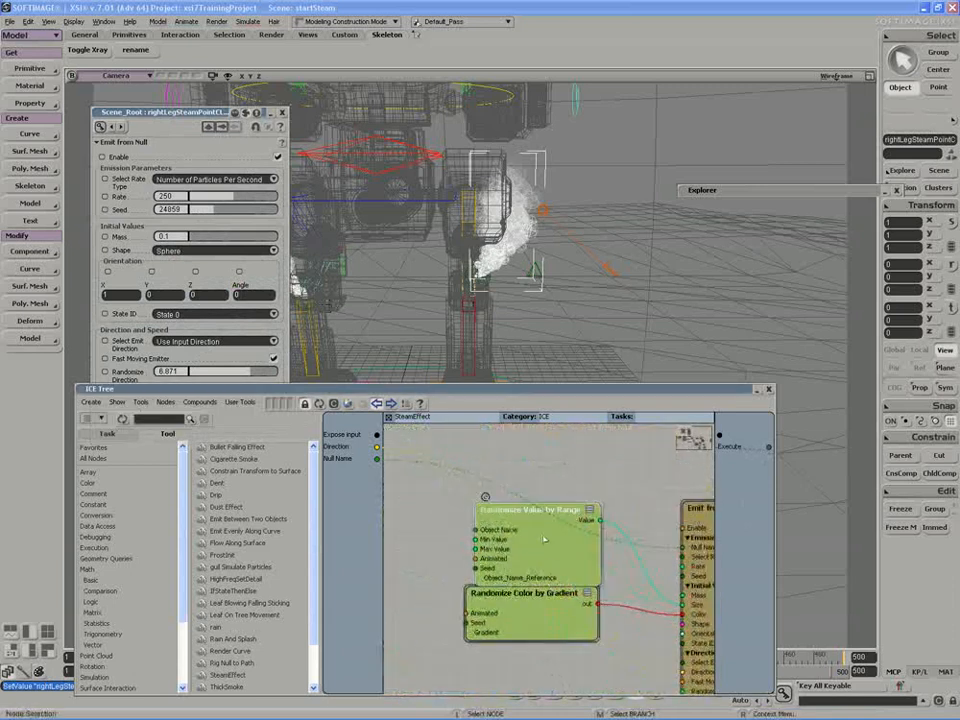
click(207, 210)
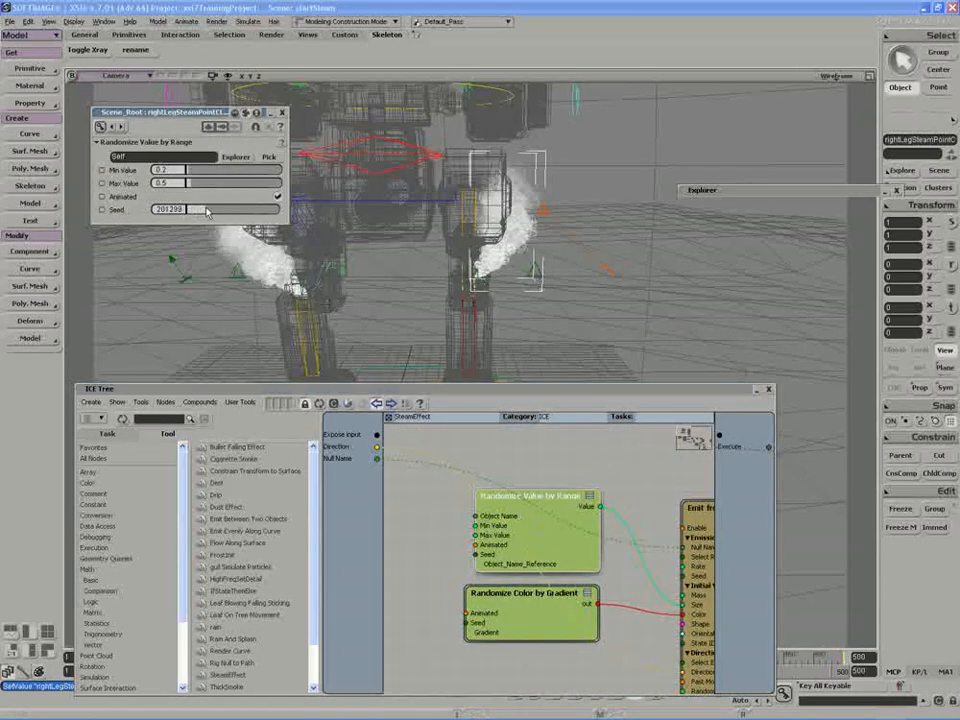
Set the seed of the Randomize Color by Gradient node to about 58442.
drag(466, 576, 450, 555)
click(497, 594)
double_click(497, 594)
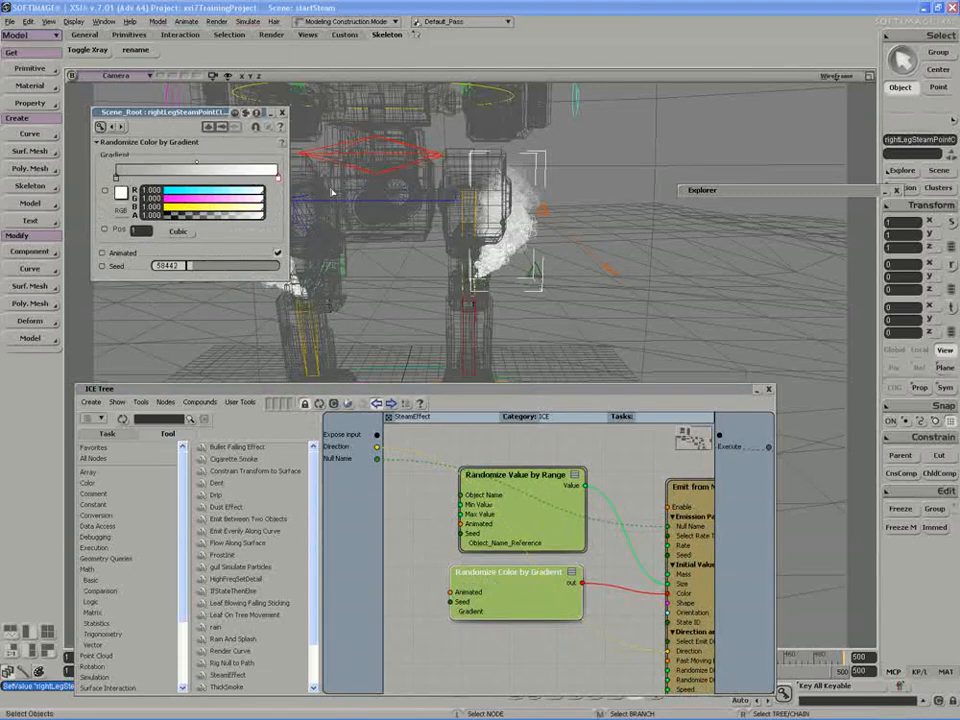
Show Turbulize Particle Velocity's properties, and set the seed of the Randomize Value by Range node feeding the particle age limit to about 129870.
scroll(568, 601, down, 5)
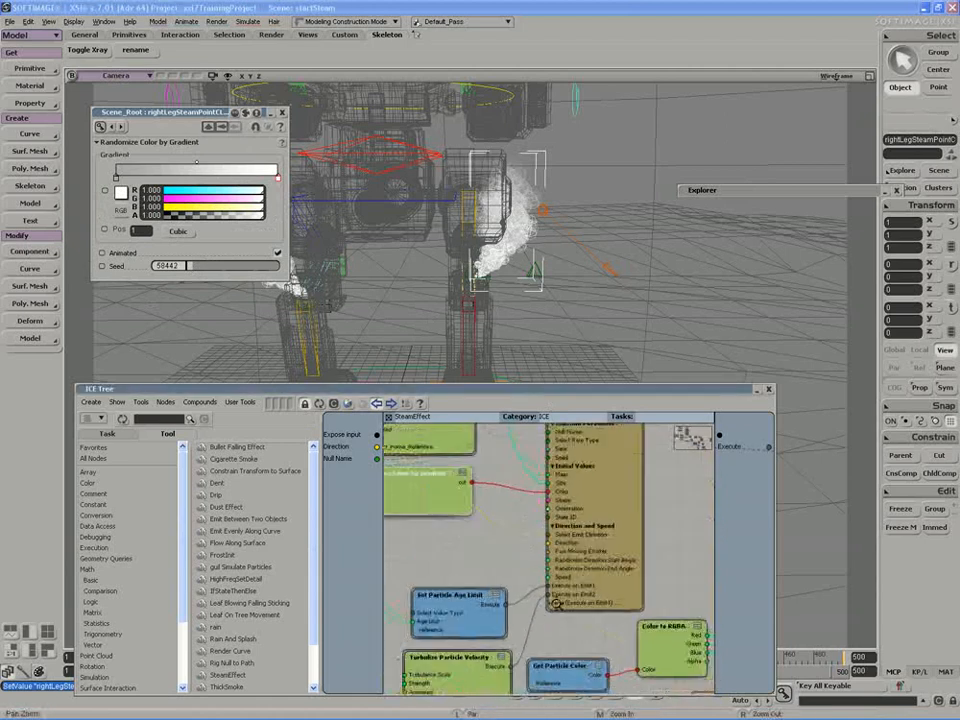
double_click(534, 604)
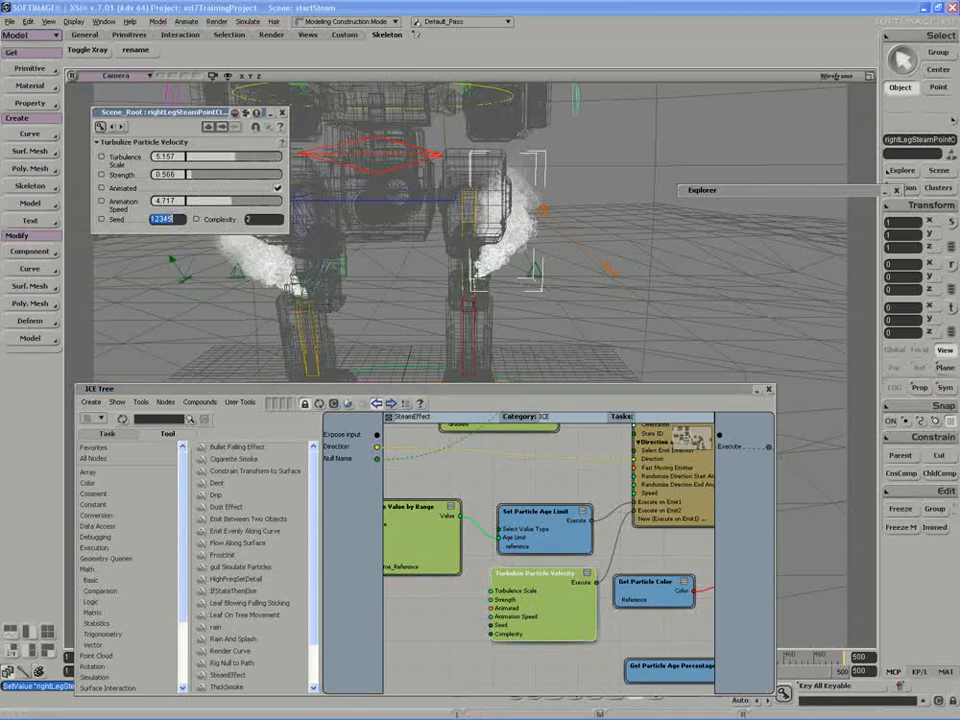
double_click(421, 524)
drag(198, 212, 200, 212)
Set the seed of the Randomize Value by Range node feeding Spin Particle's spin rate to about 181818.
key(s)
drag(629, 582, 406, 537)
drag(565, 569, 494, 519)
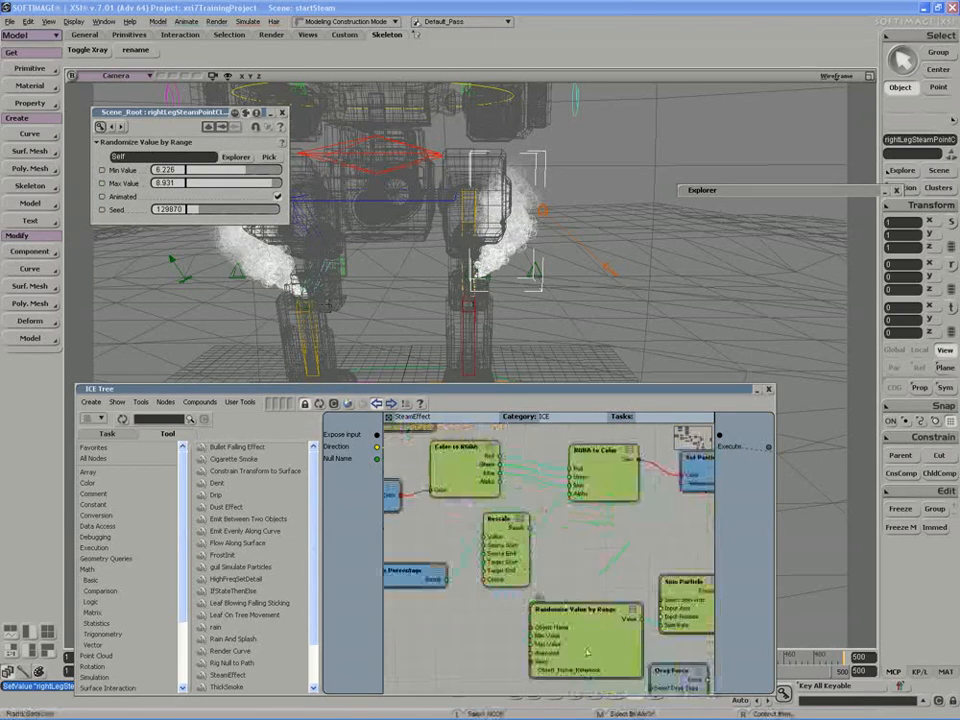
double_click(586, 646)
click(204, 212)
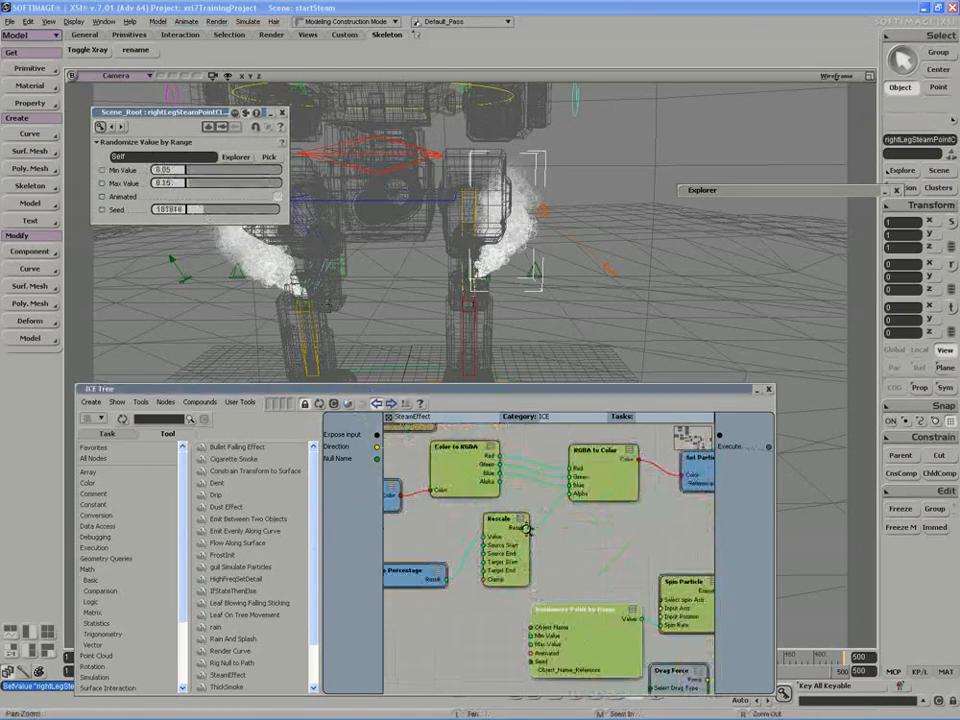
Show the Modify Particle Size properties, leave the SteamEffect compound and close the property page.
key(s)
drag(688, 590, 630, 716)
double_click(598, 517)
key(s)
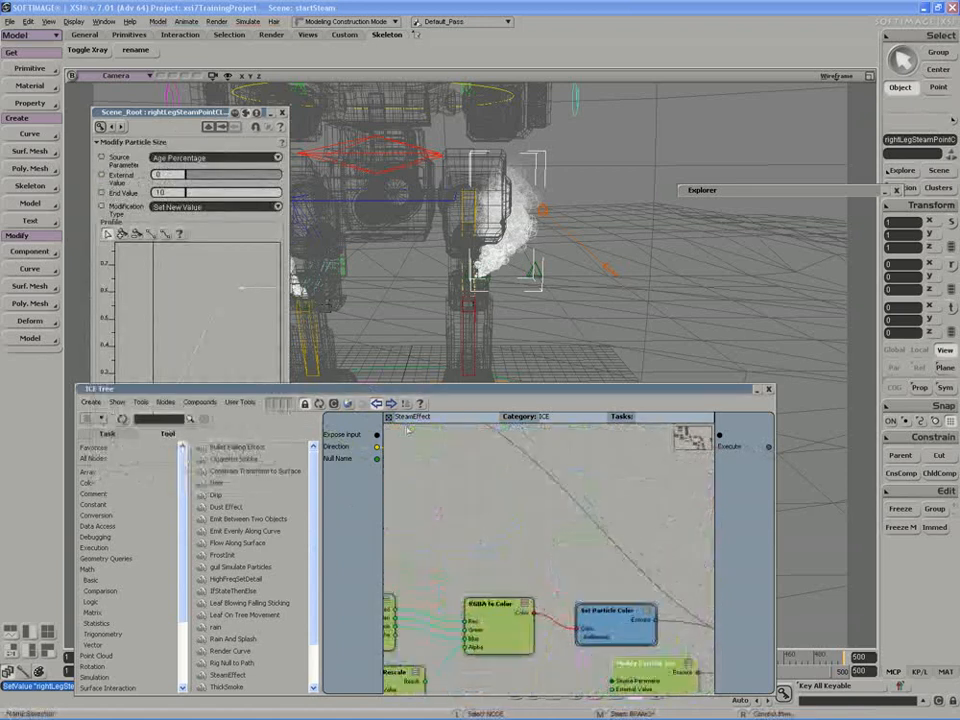
click(389, 417)
click(283, 113)
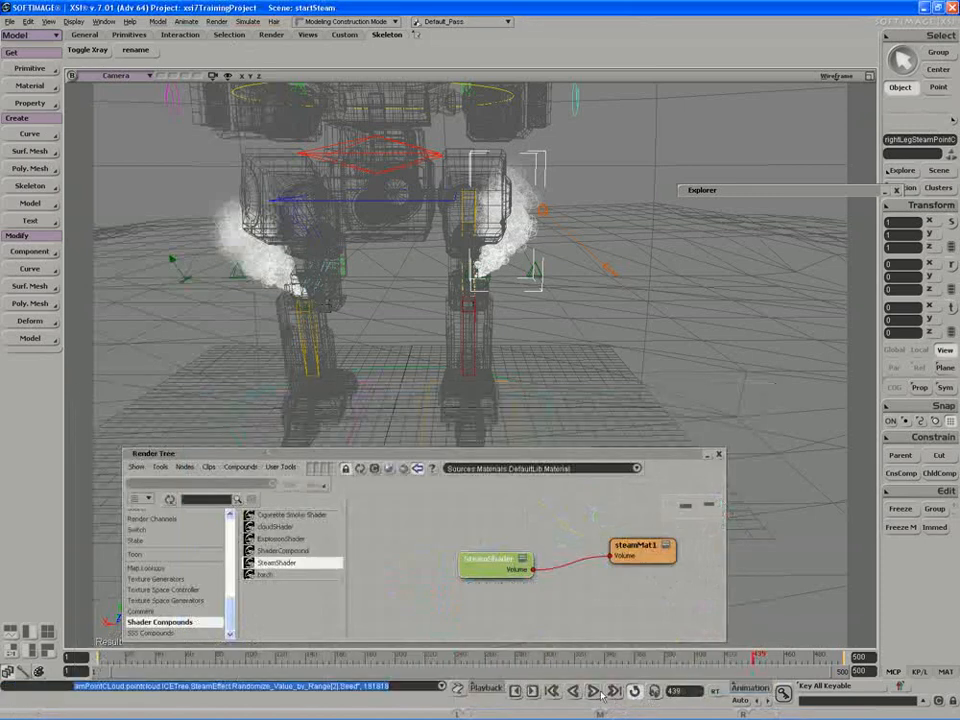
Play the simulation to compare the steam on both legs, stop it and return to frame 1.
click(593, 691)
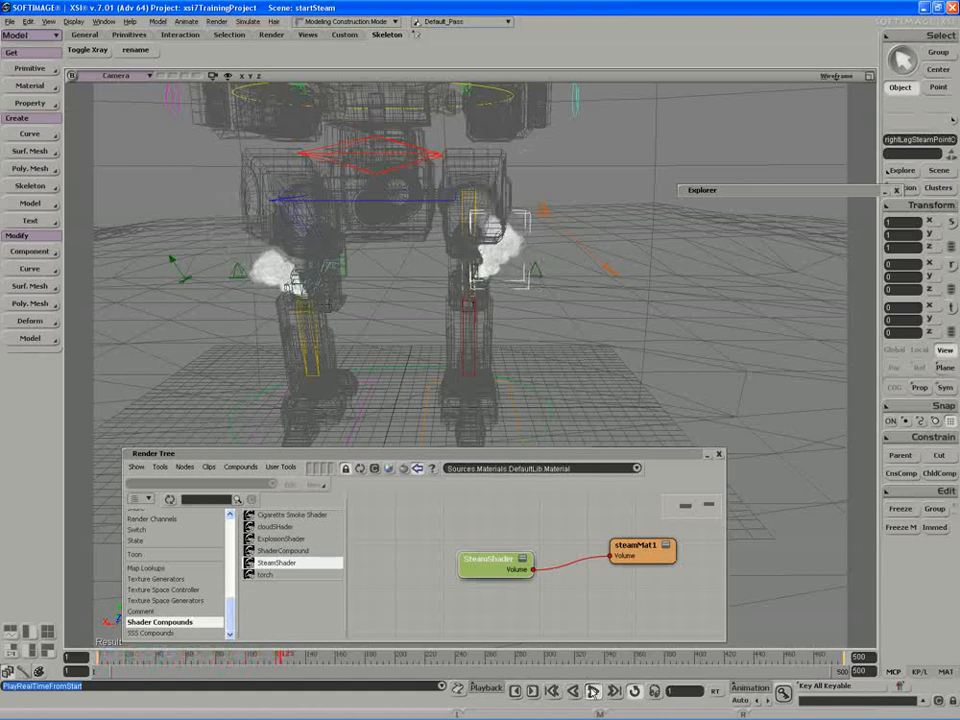
key(s)
right_drag(454, 296, 456, 283)
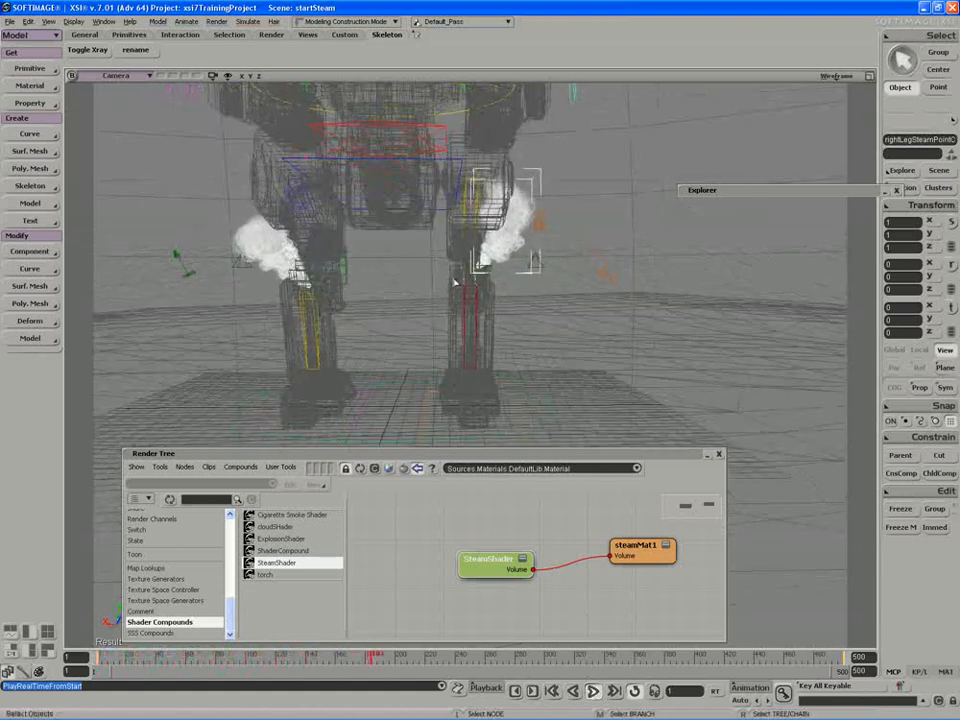
click(591, 692)
click(98, 657)
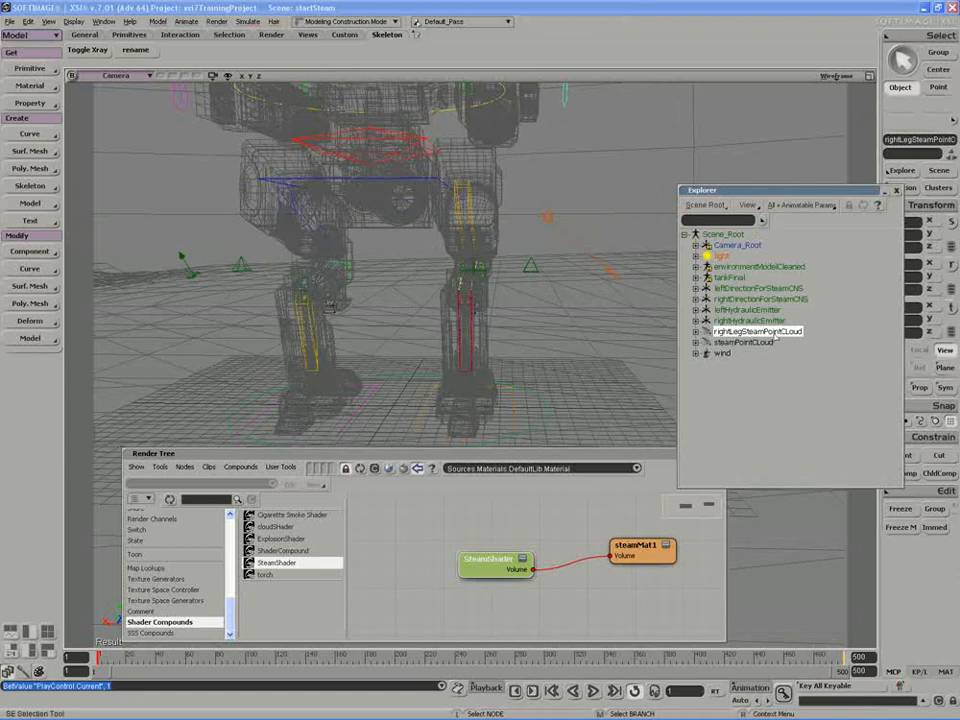
Parent rightDirectionForSteamCNS under rightHydraulicEmitter and leftDirectionForSteamCNS under leftHydraulicEmitter.
click(740, 310)
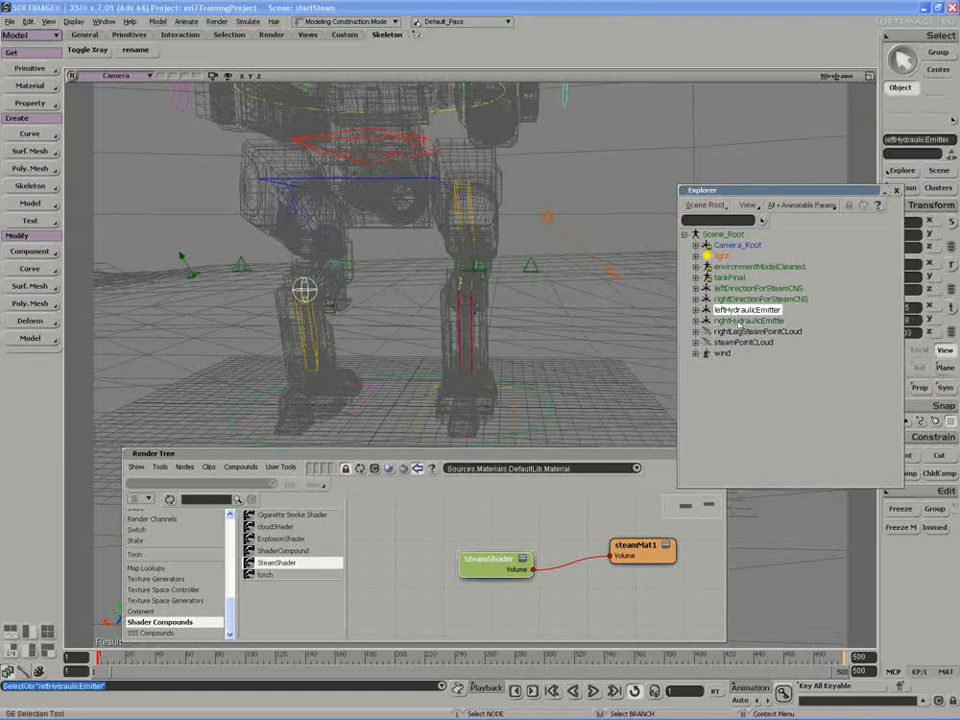
click(738, 299)
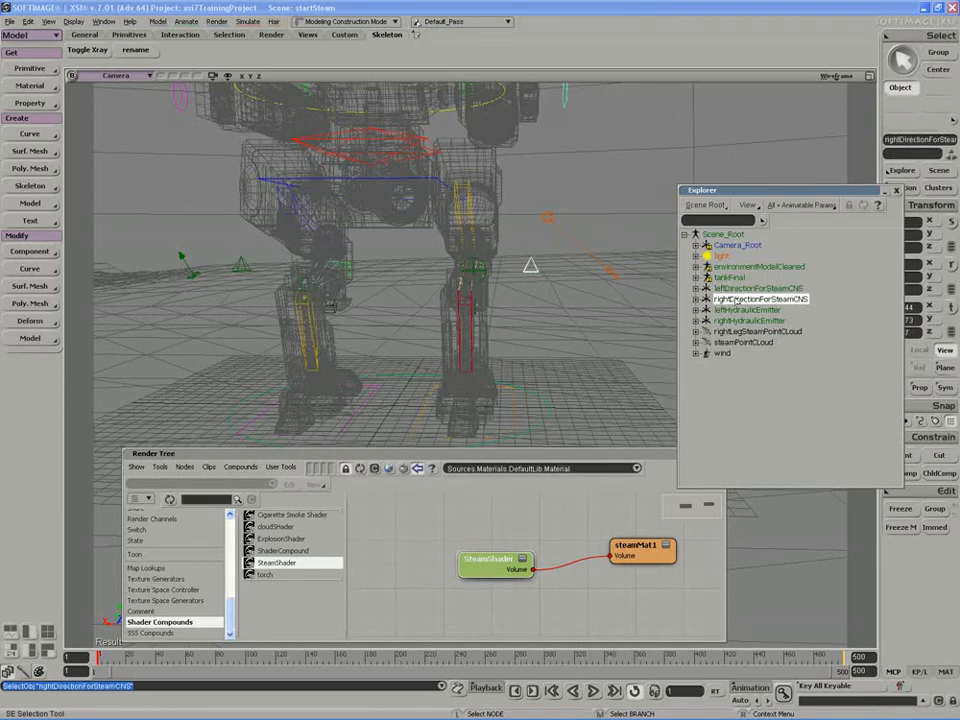
drag(733, 299, 736, 321)
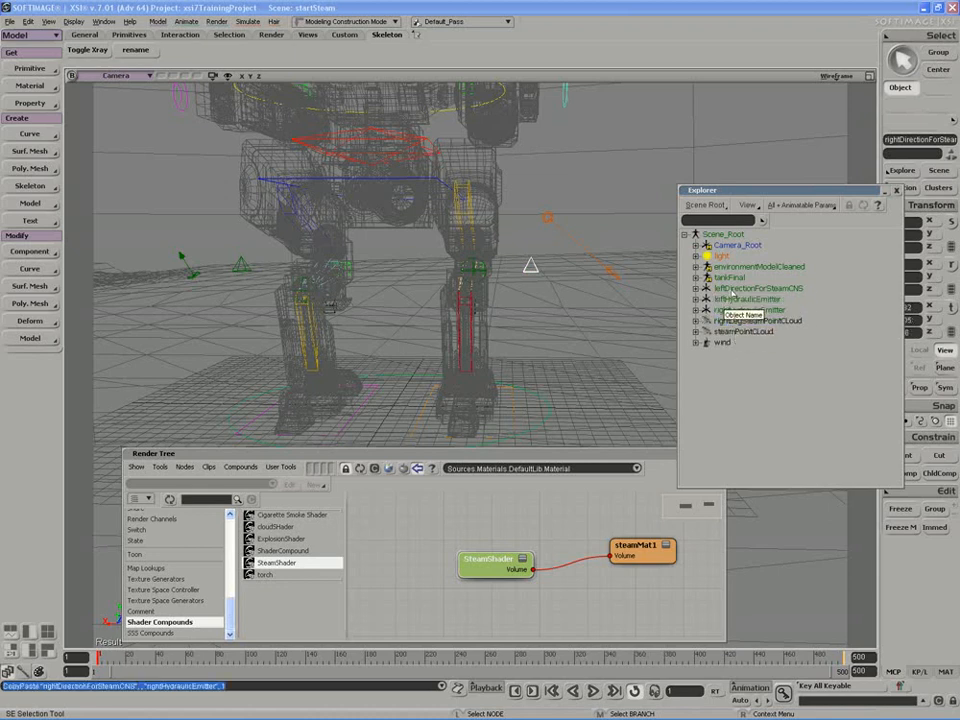
click(733, 289)
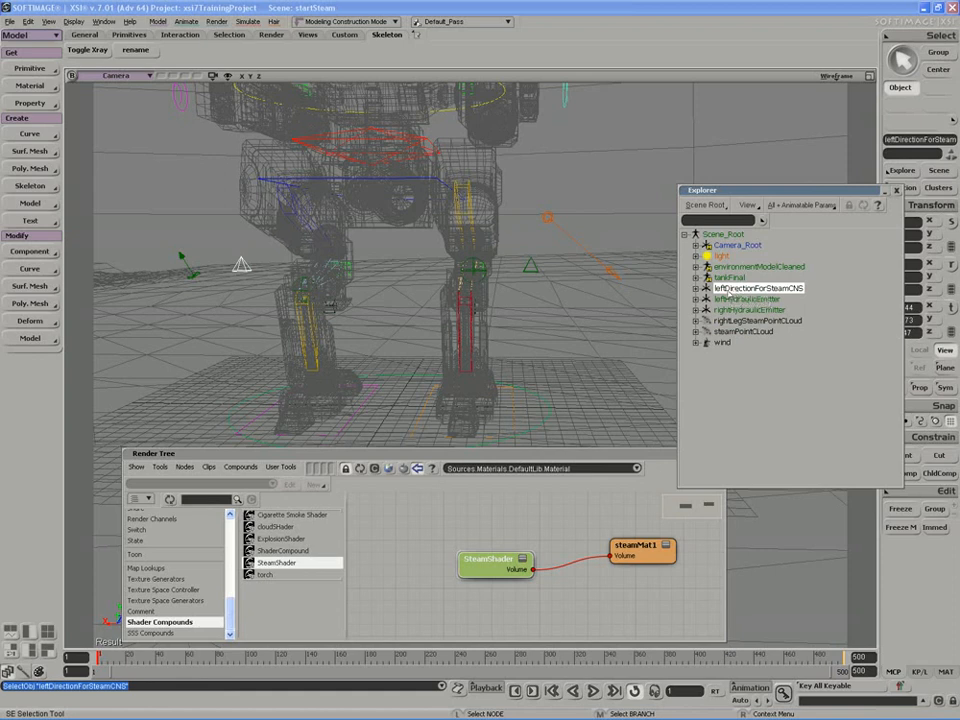
drag(728, 290, 732, 302)
Inspect both hydraulic emitters on the mech, expand leftHydraulicEmitter and select its child leftDirectionForSteamCNS.
click(734, 301)
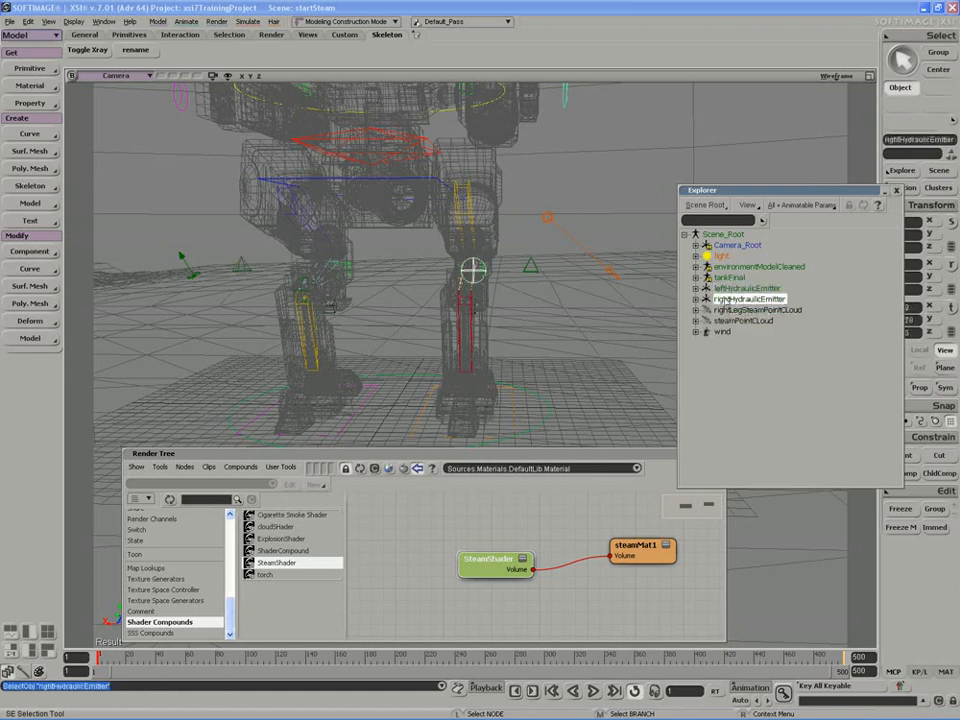
scroll(518, 313, down, 2)
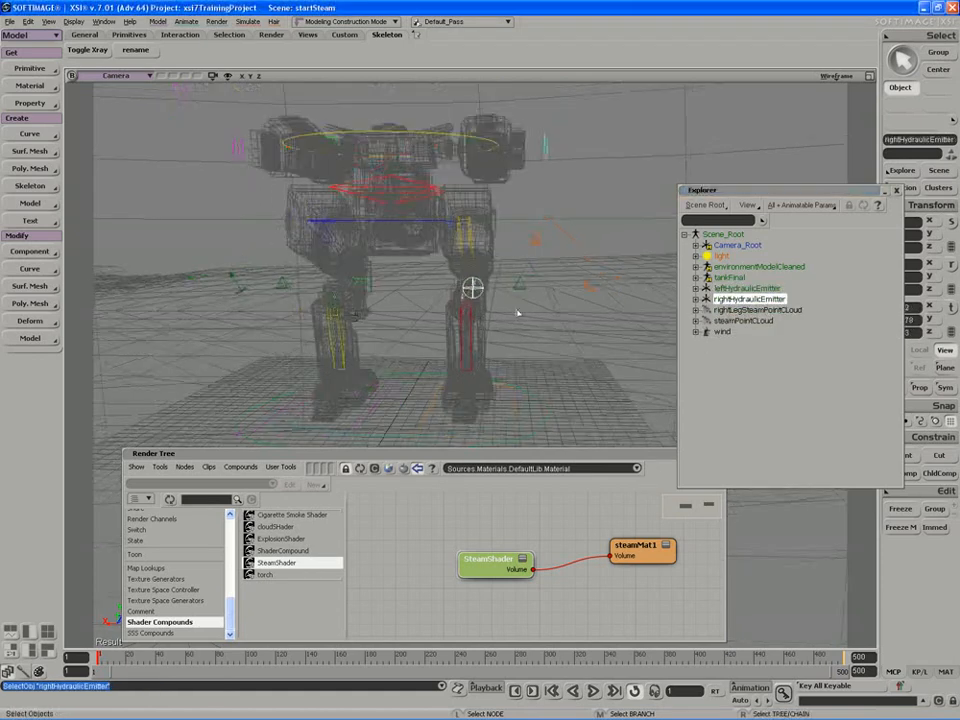
key(s)
right_drag(518, 313, 485, 309)
mouse_move(505, 316)
right_down()
mouse_move(551, 317)
mouse_move(505, 302)
right_up()
key(s)
right_drag(583, 268, 570, 289)
click(733, 288)
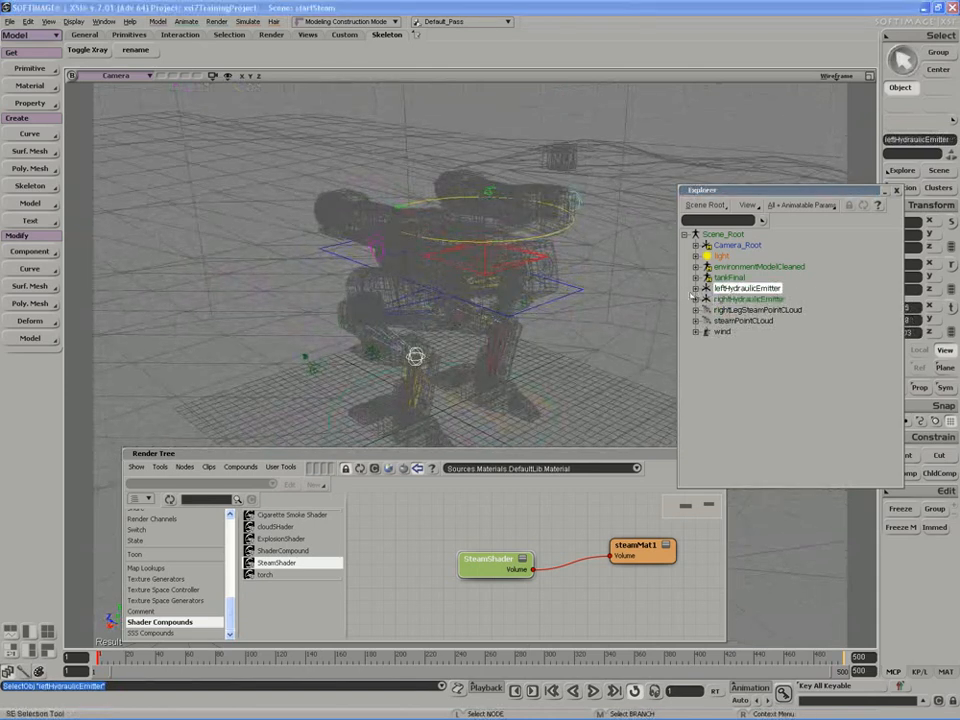
click(696, 288)
click(744, 343)
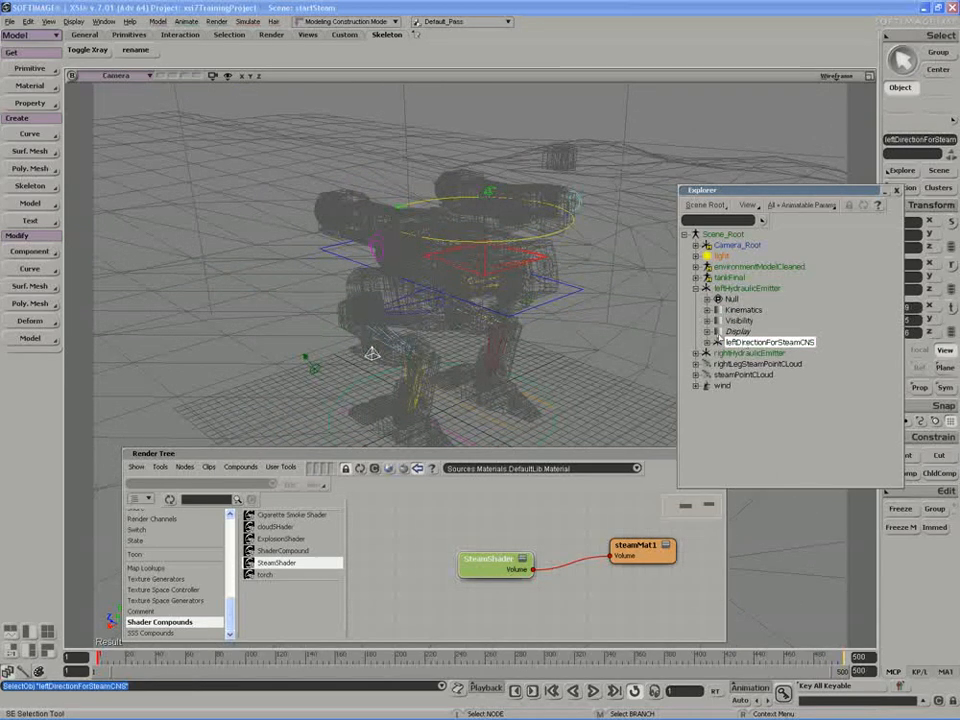
Switch the Camera view to Textured Decal display and close the Explorer and Render Tree windows.
key(s)
right_drag(435, 315, 442, 297)
middle_click(834, 78)
key(s)
right_drag(520, 222, 640, 215)
click(834, 76)
click(793, 272)
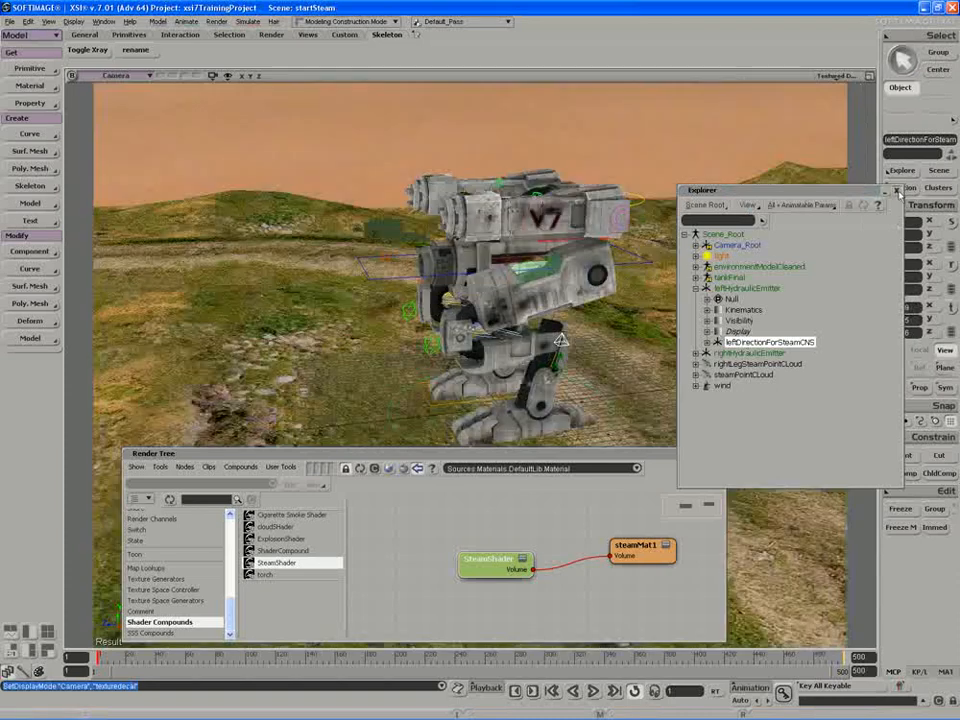
click(898, 191)
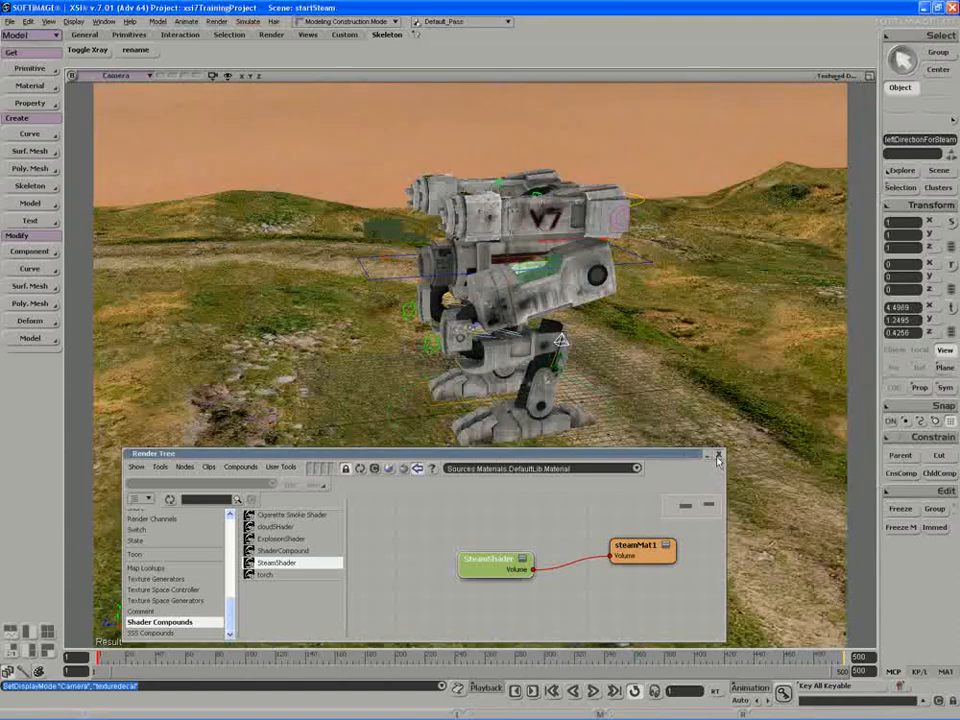
click(718, 454)
Play the simulation to check the steam on the textured mech, stopping playback at frame 355.
key(s)
right_drag(547, 425, 560, 449)
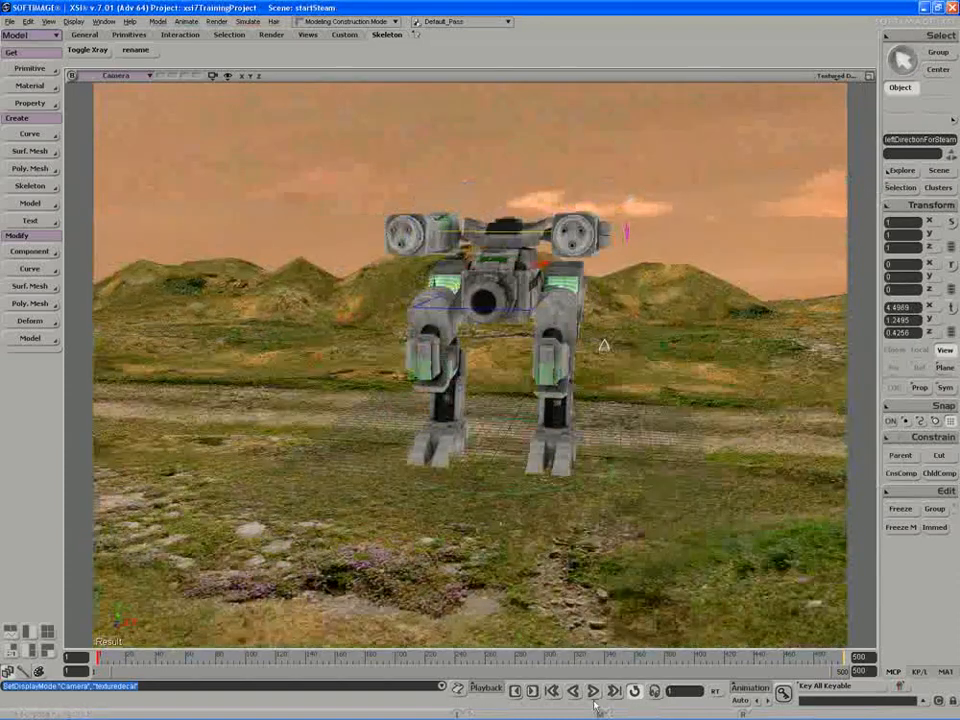
click(594, 691)
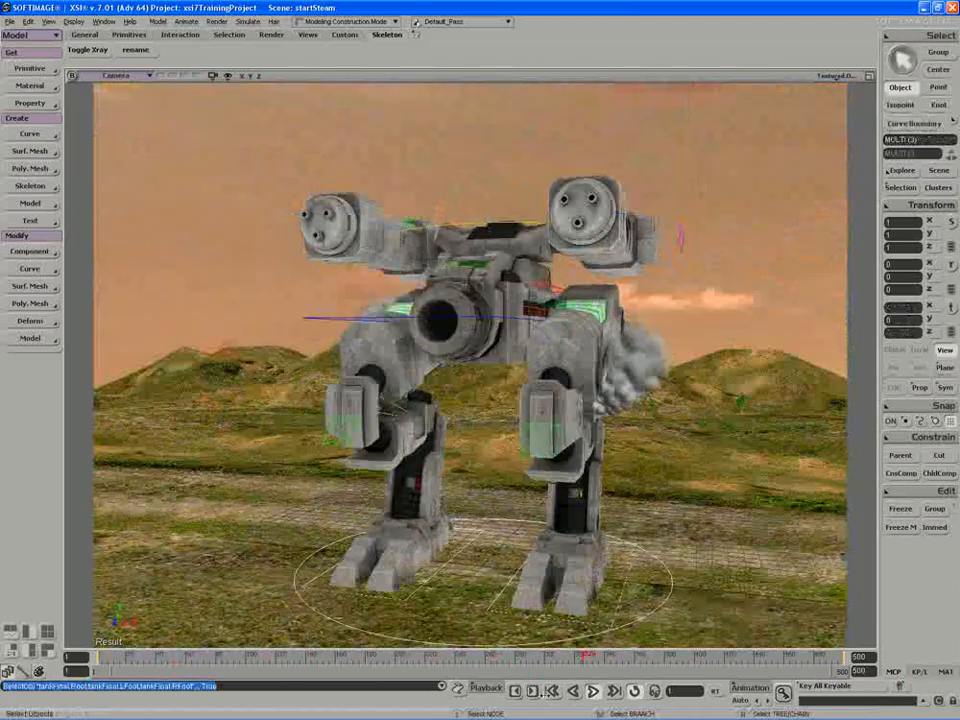
key(Up)
Render a region around the whole mech to preview the steam, hide the region and view the mech from its side.
key(q)
mouse_move(673, 187)
mouse_down()
mouse_move(363, 491)
mouse_move(299, 617)
mouse_up()
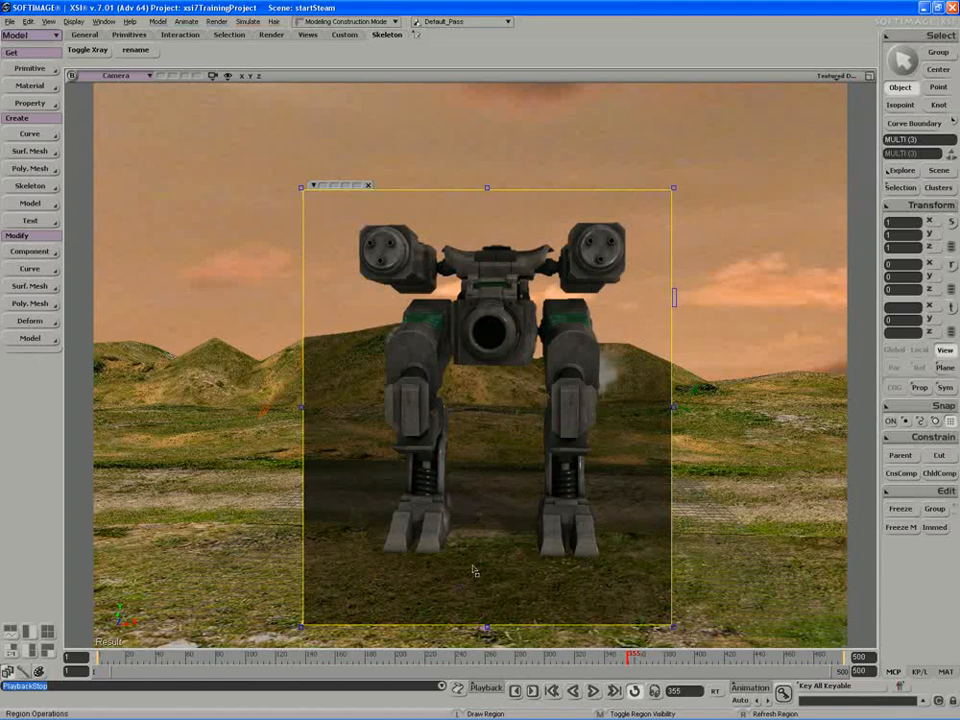
middle_click(487, 481)
key(s)
right_drag(545, 467, 430, 440)
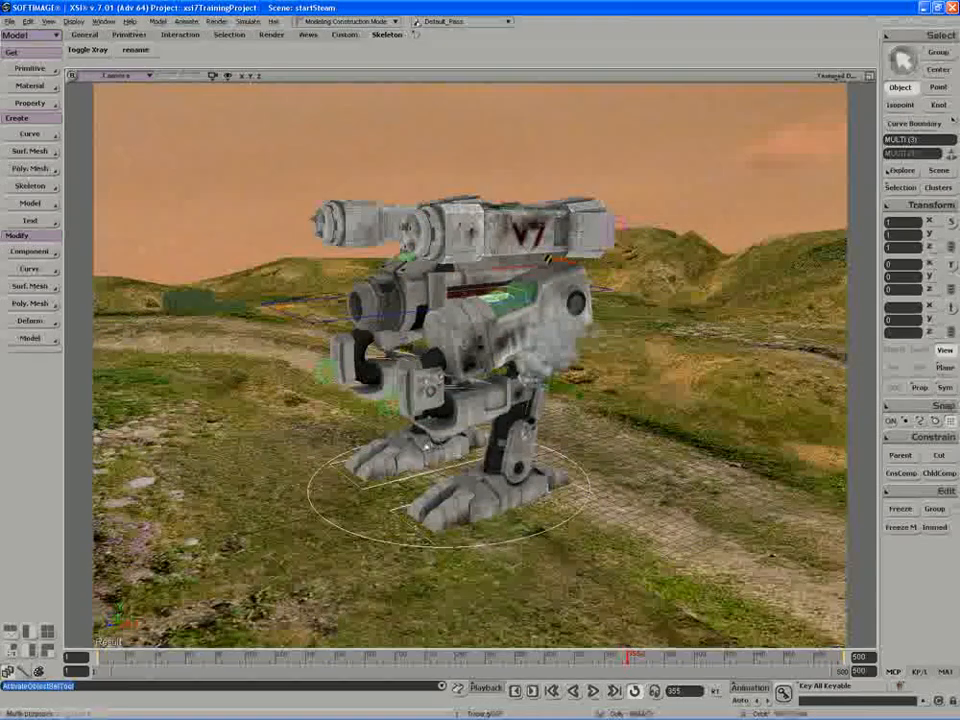